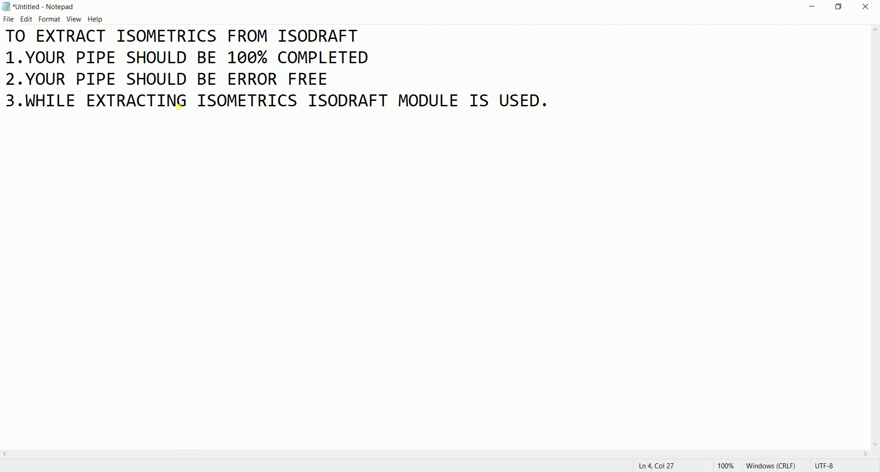
Step: Switch from Notepad to AVEVA PDMS Design and add PIPE 100-B-1 to the 3D view
{"action": "left_click", "coordinate": [347, 224]}
{"action": "left_click", "coordinate": [812, 8]}
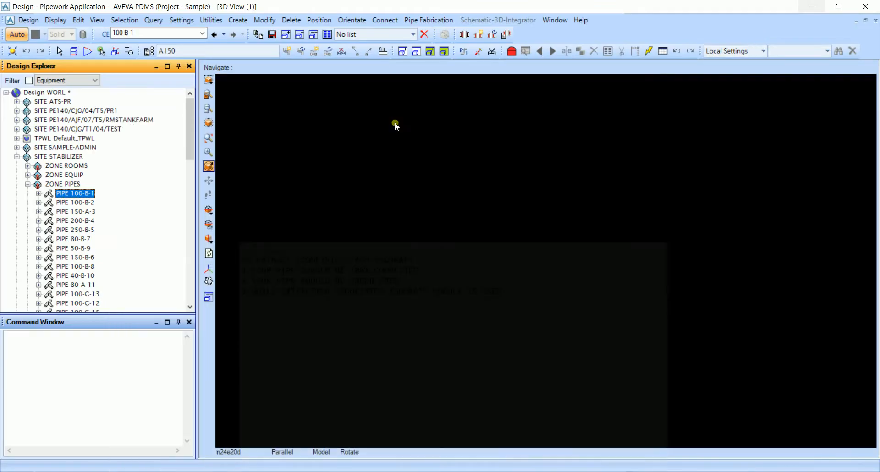
{"action": "left_click", "coordinate": [482, 230]}
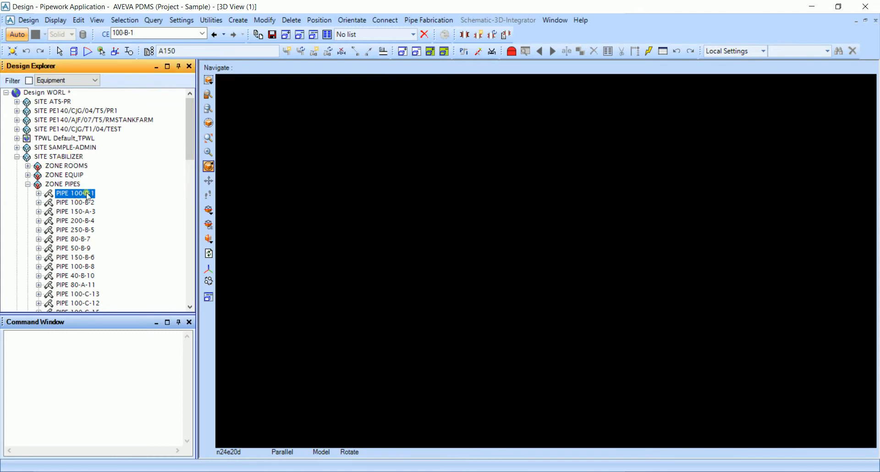
{"action": "left_click_drag", "start_coordinate": [411, 206], "coordinate": [414, 202]}
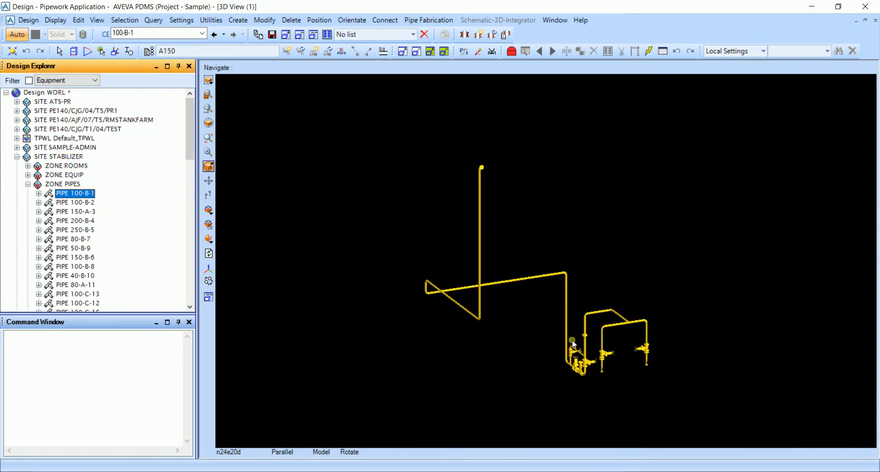
Step: Inspect the valve and flange assemblies of PIPE 100-B-1 in the 3D model for completeness
{"action": "scroll", "coordinate": [573, 344], "scroll_direction": "up", "scroll_amount": 8}
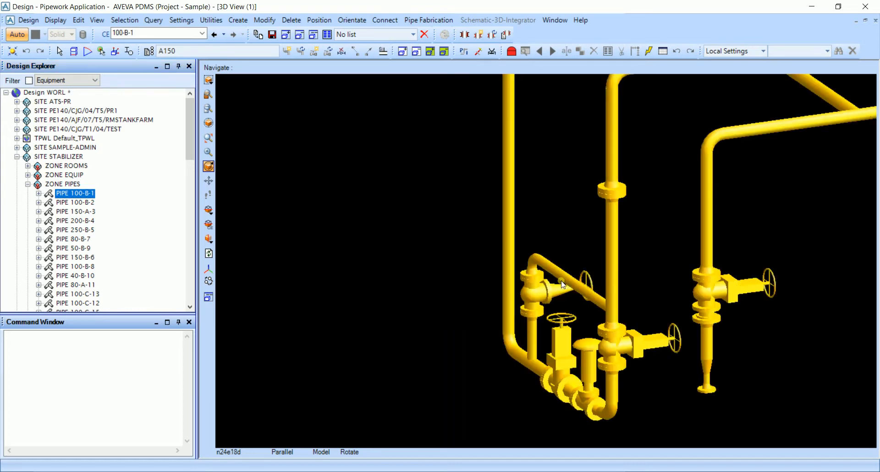
{"action": "middle_click_drag", "start_coordinate": [563, 285], "coordinate": [544, 332]}
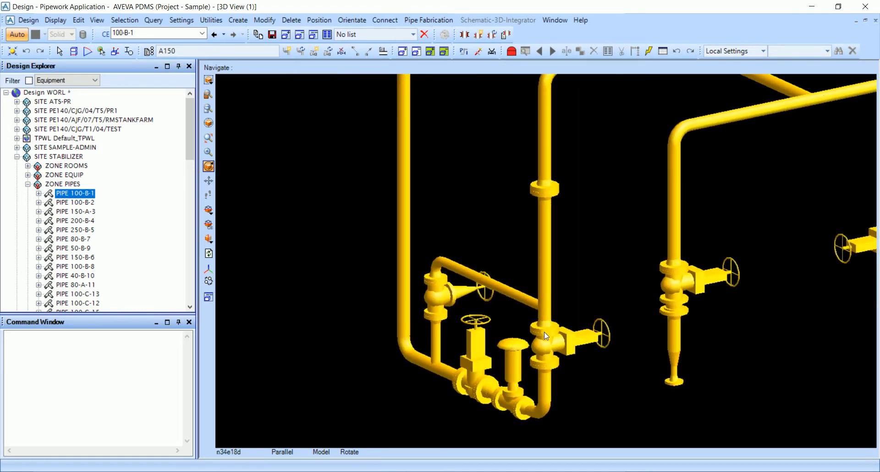
{"action": "scroll", "coordinate": [541, 305], "scroll_direction": "up", "scroll_amount": 6}
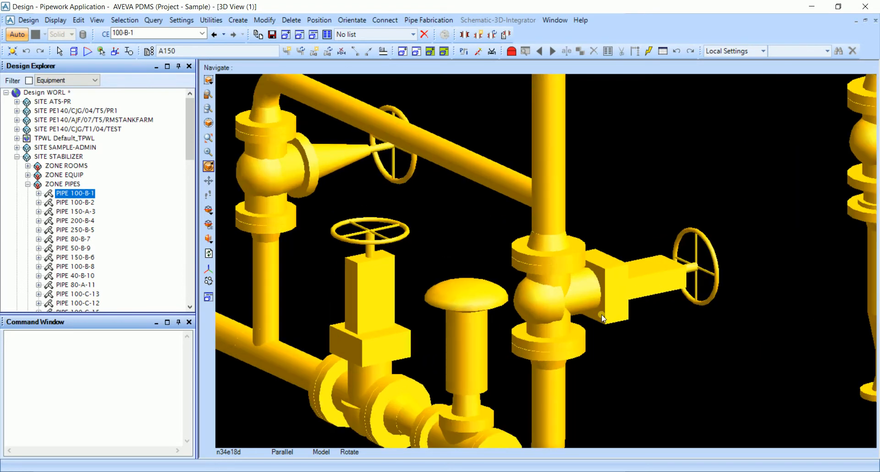
{"action": "middle_click_drag", "start_coordinate": [602, 315], "coordinate": [504, 230]}
{"action": "scroll", "coordinate": [582, 307], "scroll_direction": "down", "scroll_amount": 8}
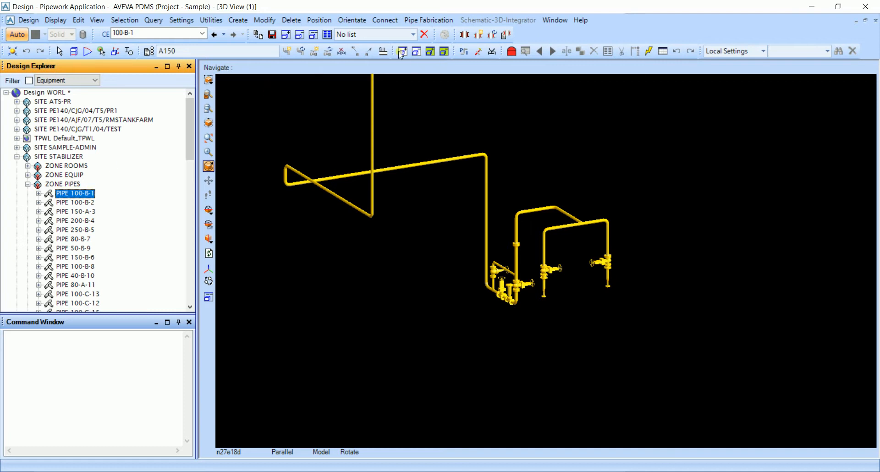
Step: Save the design work and generate the pipe isometric of PIPE 100-B-1 in a maximized preview
{"action": "left_click", "coordinate": [272, 34]}
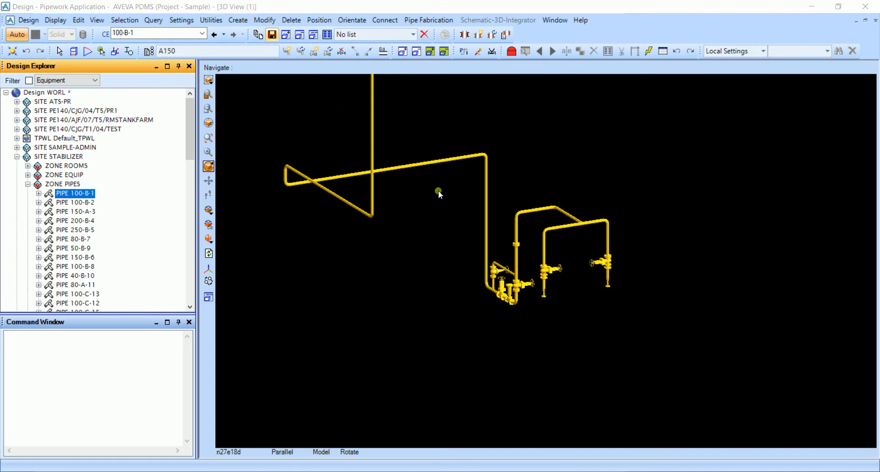
{"action": "left_click", "coordinate": [417, 254]}
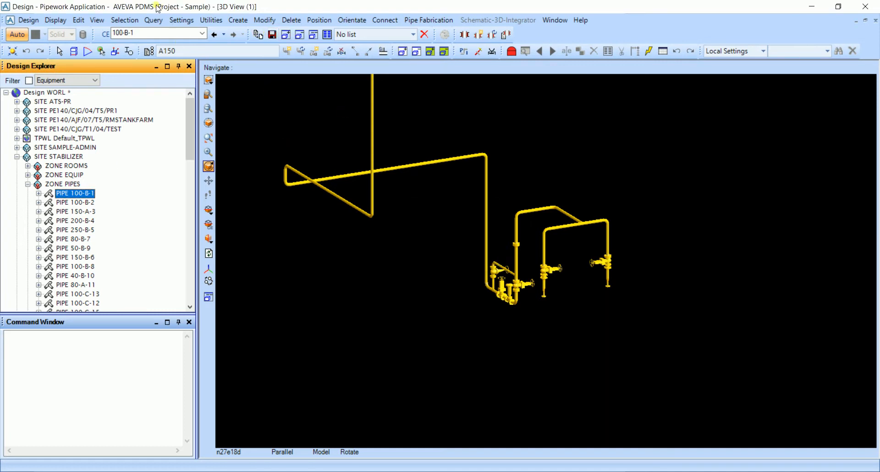
{"action": "left_click", "coordinate": [211, 20]}
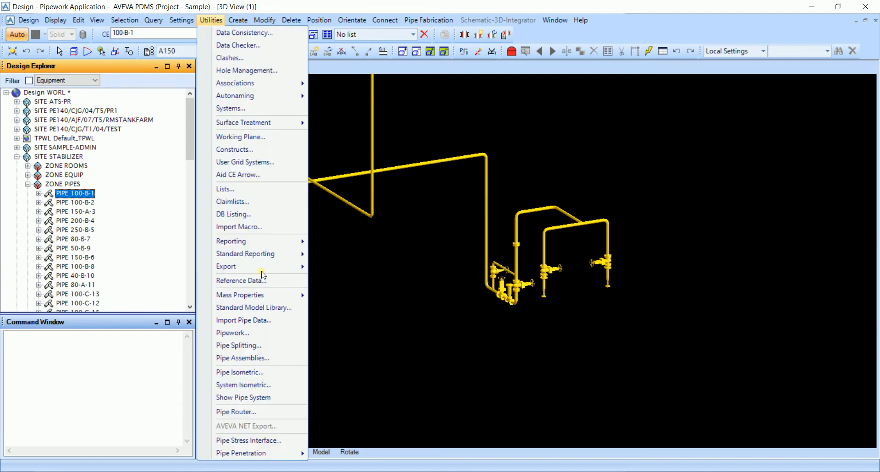
{"action": "left_click", "coordinate": [264, 372]}
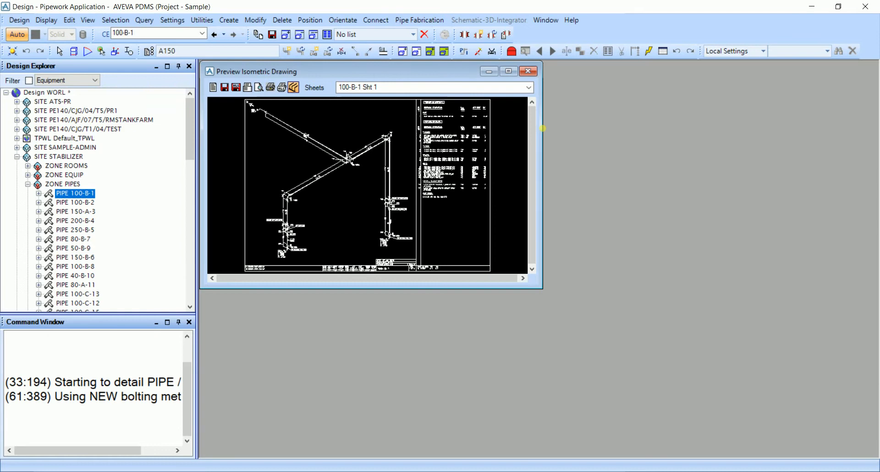
{"action": "left_click", "coordinate": [509, 71]}
Step: Examine sheet 1 of the isometric, including the north arrow, continuation note, dimensions and material list
{"action": "mouse_move", "coordinate": [292, 95]}
{"action": "middle_mouse_down"}
{"action": "mouse_move", "coordinate": [581, 252]}
{"action": "mouse_move", "coordinate": [649, 370]}
{"action": "middle_mouse_up"}
{"action": "scroll", "coordinate": [495, 252], "scroll_direction": "down", "scroll_amount": 1}
{"action": "scroll", "coordinate": [496, 252], "scroll_direction": "down", "scroll_amount": 1}
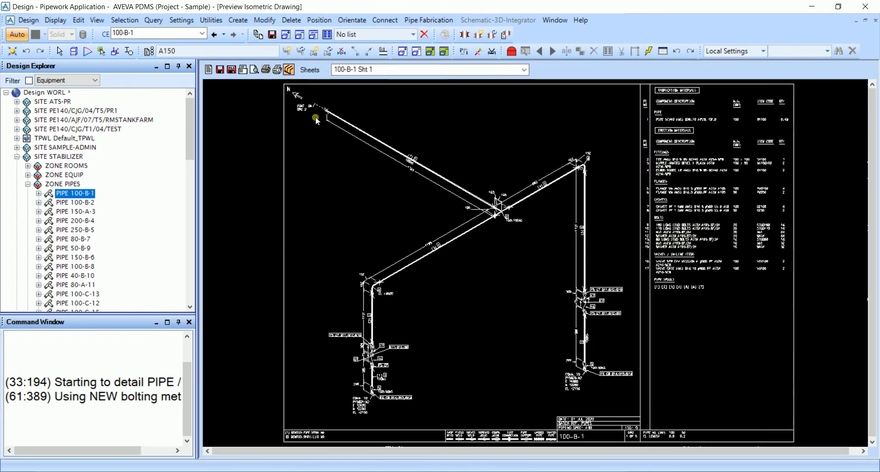
{"action": "mouse_move", "coordinate": [277, 86]}
{"action": "middle_mouse_down"}
{"action": "mouse_move", "coordinate": [399, 106]}
{"action": "mouse_move", "coordinate": [403, 125]}
{"action": "middle_mouse_up"}
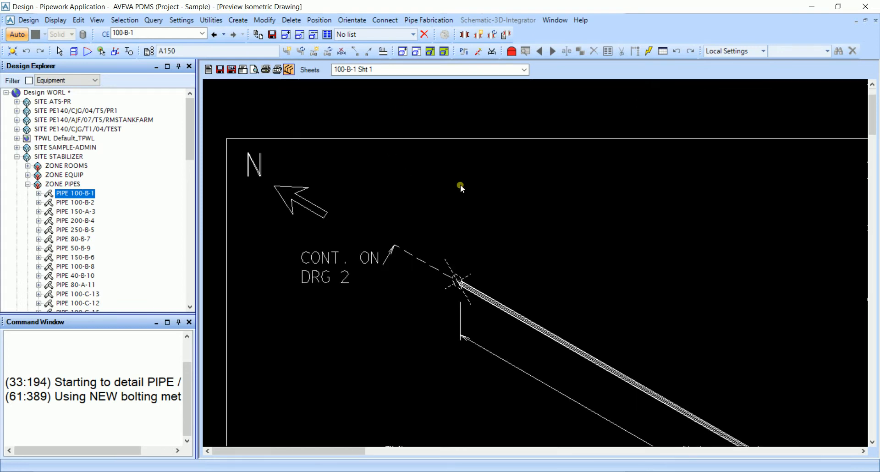
{"action": "scroll", "coordinate": [450, 189], "scroll_direction": "down", "scroll_amount": 4}
{"action": "scroll", "coordinate": [452, 211], "scroll_direction": "down", "scroll_amount": 1}
{"action": "middle_click_drag", "start_coordinate": [410, 171], "coordinate": [592, 267]}
{"action": "scroll", "coordinate": [563, 244], "scroll_direction": "down", "scroll_amount": 5}
{"action": "scroll", "coordinate": [564, 237], "scroll_direction": "down", "scroll_amount": 1}
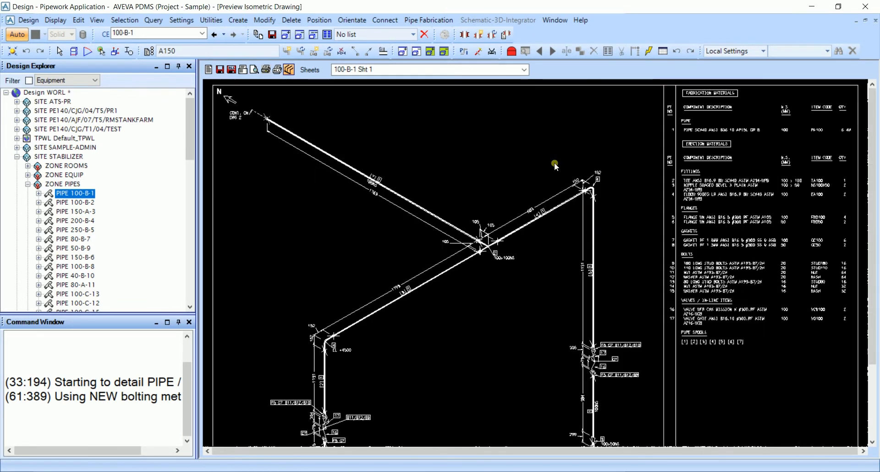
{"action": "middle_click_drag", "start_coordinate": [554, 164], "coordinate": [620, 236]}
{"action": "scroll", "coordinate": [568, 223], "scroll_direction": "down", "scroll_amount": 1}
{"action": "scroll", "coordinate": [569, 225], "scroll_direction": "down", "scroll_amount": 5}
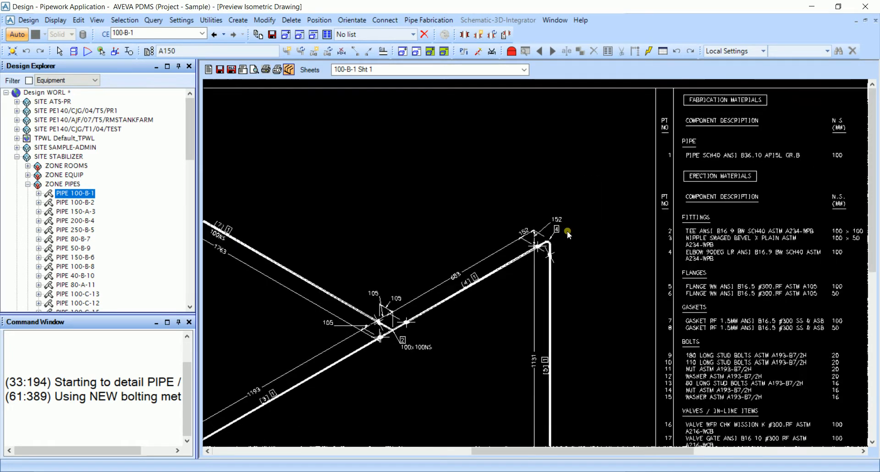
Step: Browse isometric sheets 2 to 5 of 100-B-1 and return to sheet 1
{"action": "left_click", "coordinate": [524, 69]}
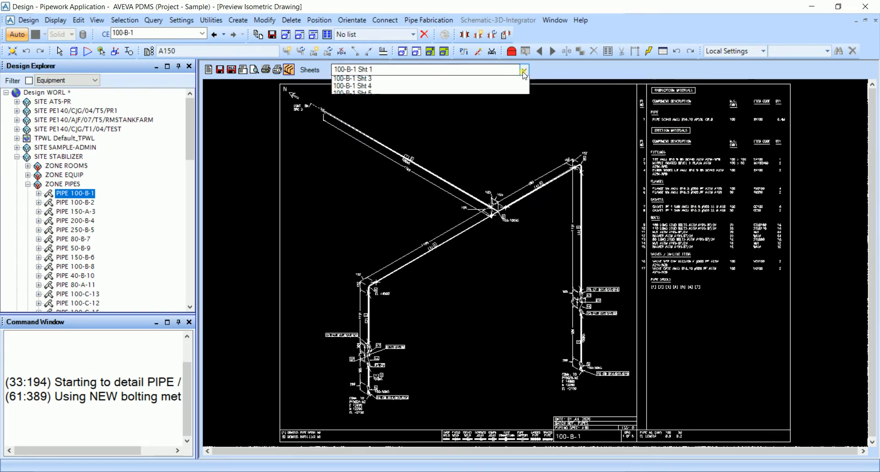
{"action": "left_click", "coordinate": [474, 87]}
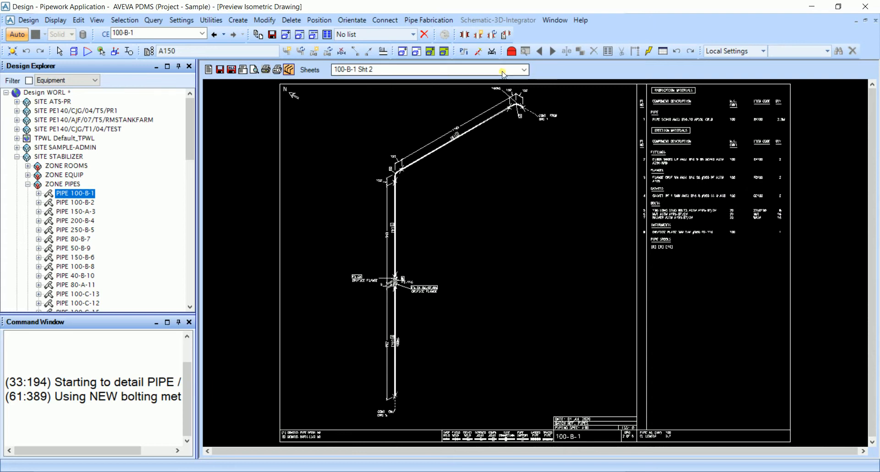
{"action": "left_click", "coordinate": [524, 69]}
{"action": "left_click", "coordinate": [447, 95]}
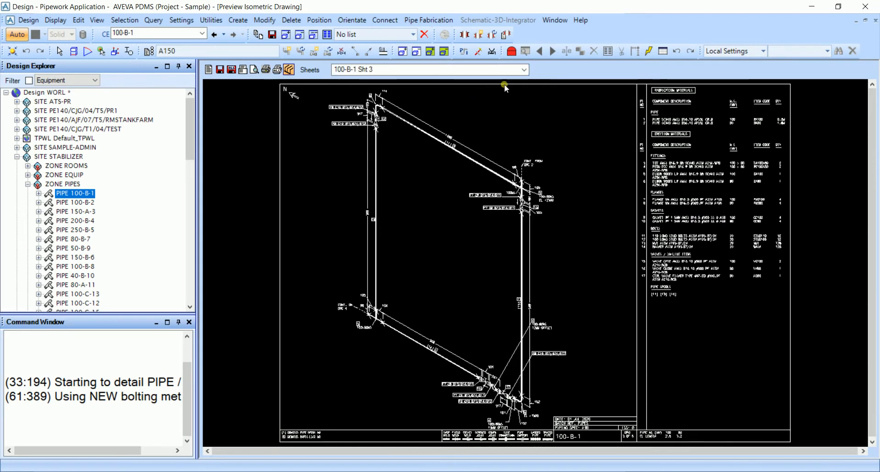
{"action": "left_click", "coordinate": [524, 70]}
{"action": "left_click", "coordinate": [475, 103]}
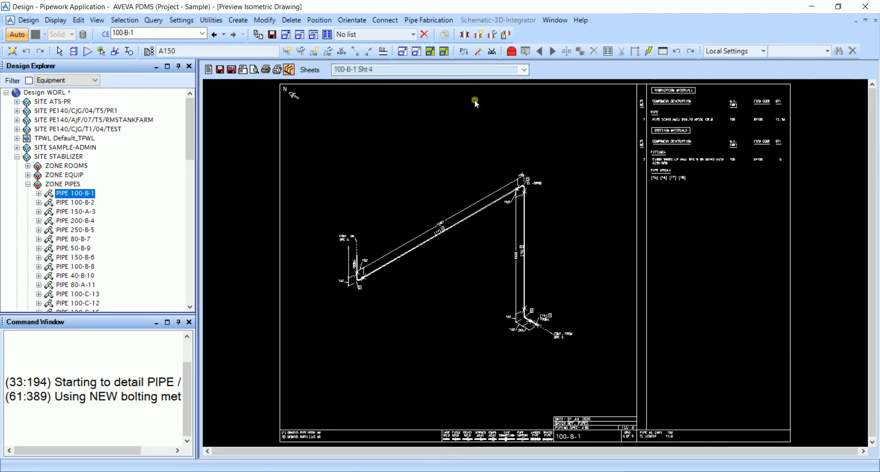
{"action": "left_click", "coordinate": [524, 70]}
{"action": "left_click", "coordinate": [490, 109]}
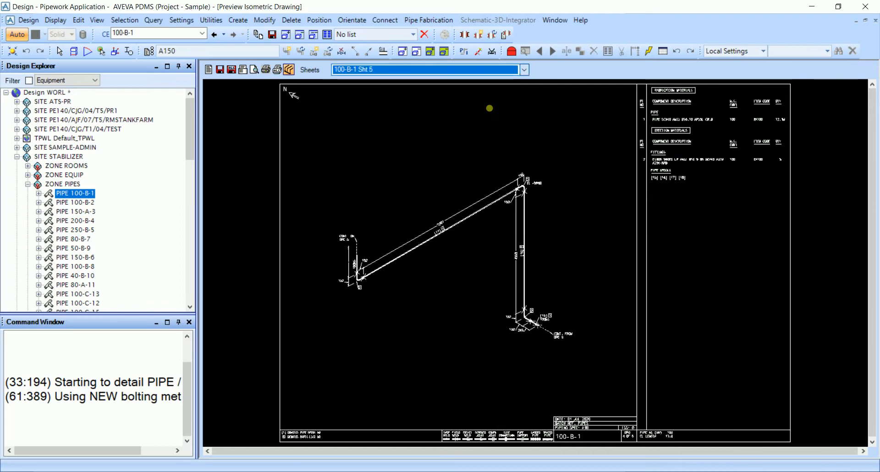
{"action": "left_click", "coordinate": [488, 70]}
{"action": "left_click", "coordinate": [448, 80]}
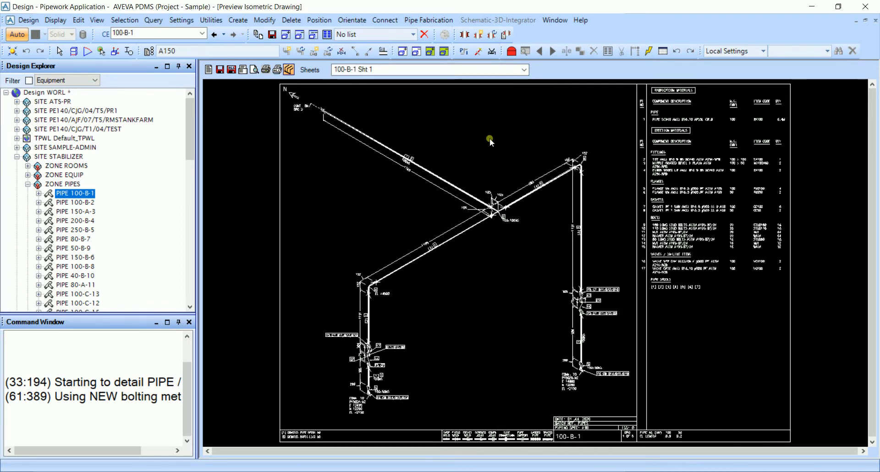
Step: Compare the drawing continuation note on sheet 1 with the matching note on sheet 2
{"action": "left_click_drag", "start_coordinate": [284, 91], "coordinate": [359, 128]}
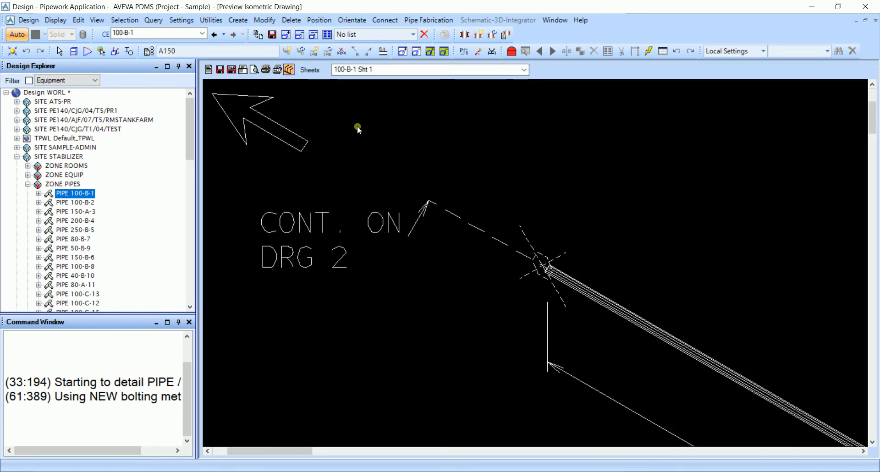
{"action": "left_click", "coordinate": [426, 69]}
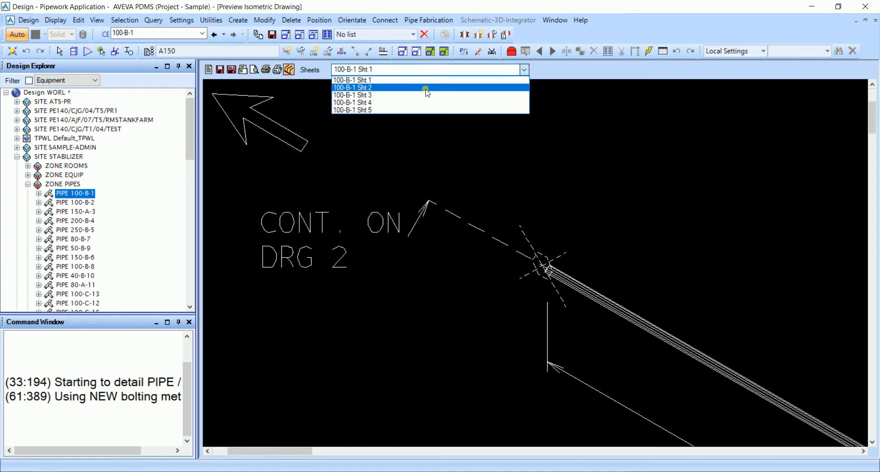
{"action": "left_click", "coordinate": [427, 88]}
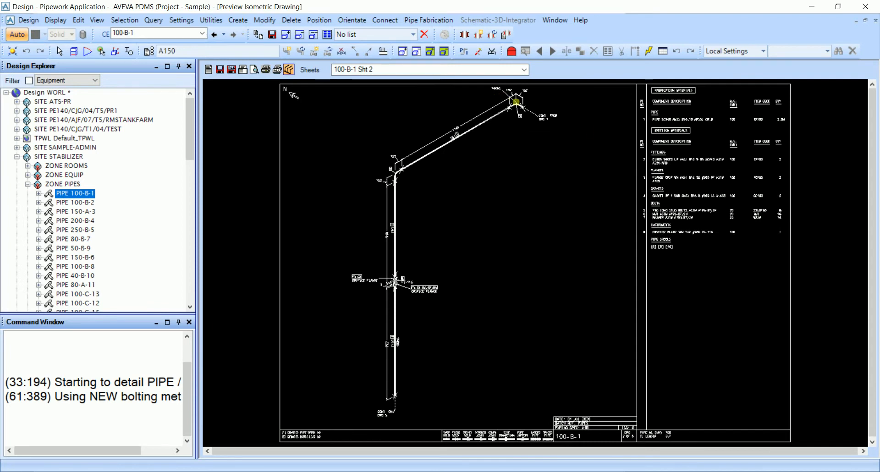
{"action": "scroll", "coordinate": [516, 101], "scroll_direction": "up", "scroll_amount": 5}
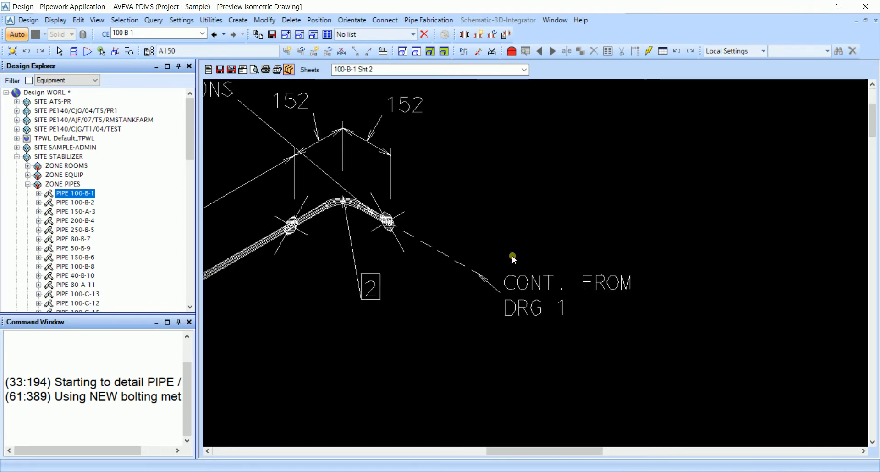
{"action": "scroll", "coordinate": [511, 255], "scroll_direction": "down", "scroll_amount": 3}
{"action": "scroll", "coordinate": [460, 220], "scroll_direction": "down", "scroll_amount": 3}
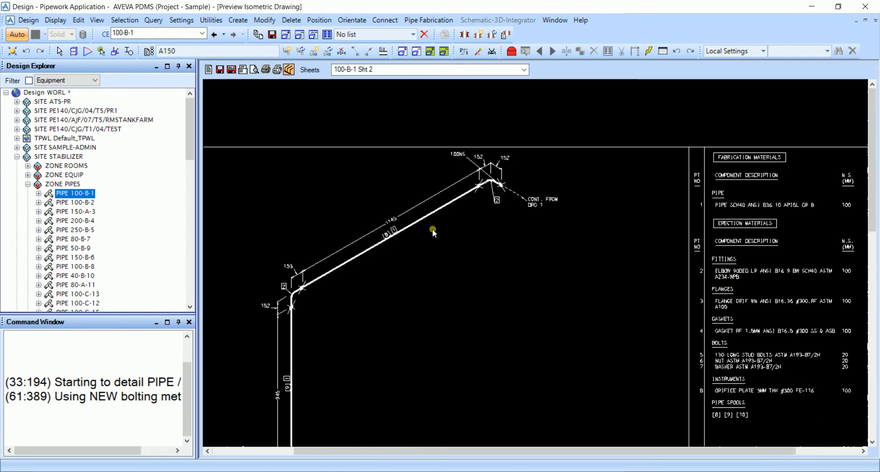
Step: Examine the vertical pipe run on sheet 2, including its lower continuation note, dimension and pipe size label
{"action": "scroll", "coordinate": [330, 381], "scroll_direction": "down", "scroll_amount": 3}
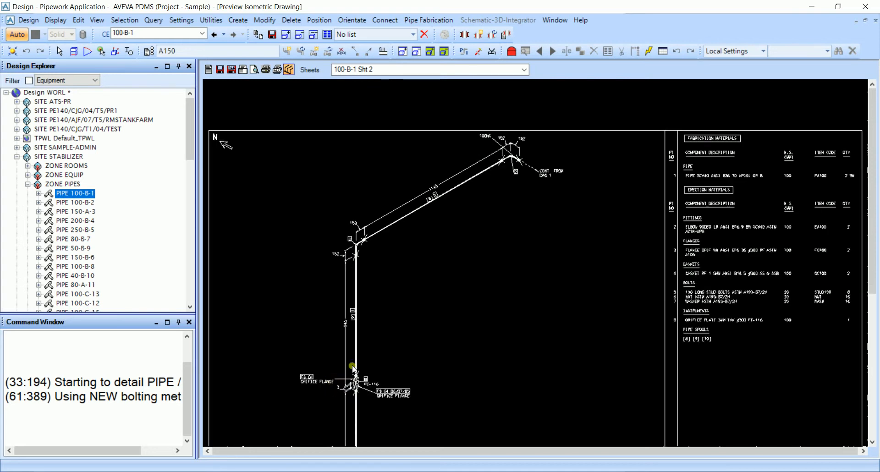
{"action": "scroll", "coordinate": [371, 354], "scroll_direction": "up", "scroll_amount": 4}
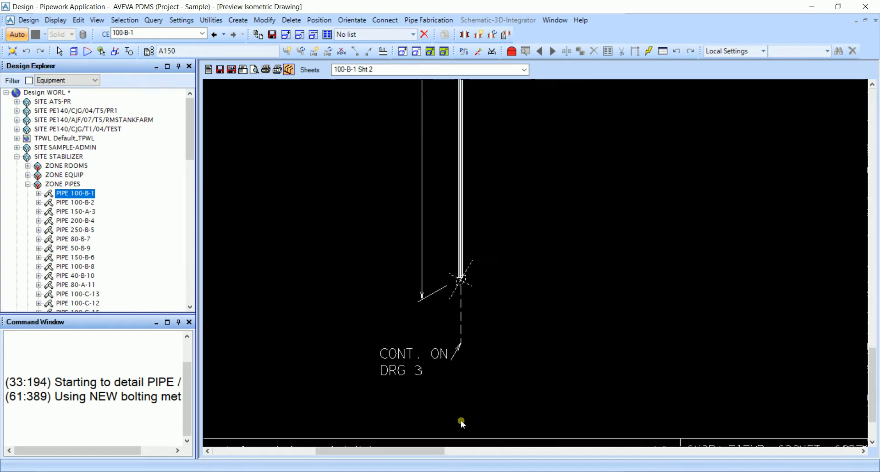
{"action": "scroll", "coordinate": [447, 362], "scroll_direction": "down", "scroll_amount": 2}
{"action": "scroll", "coordinate": [493, 158], "scroll_direction": "up", "scroll_amount": 3}
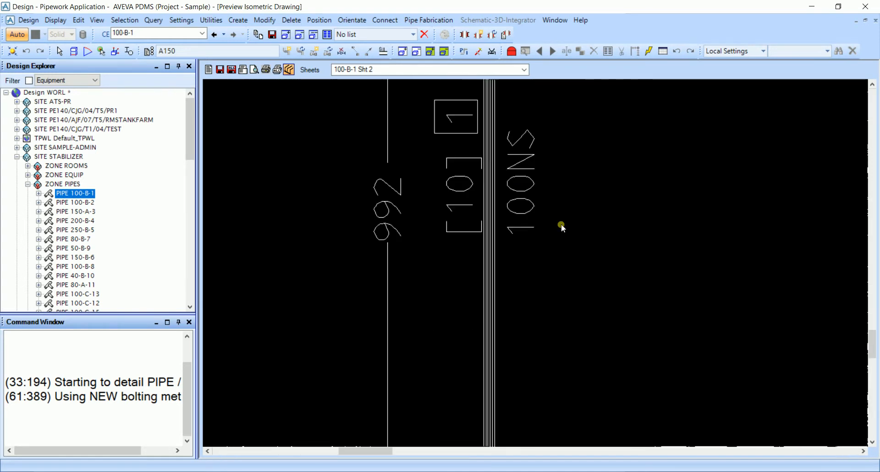
{"action": "scroll", "coordinate": [531, 213], "scroll_direction": "down", "scroll_amount": 4}
{"action": "scroll", "coordinate": [523, 204], "scroll_direction": "down", "scroll_amount": 4}
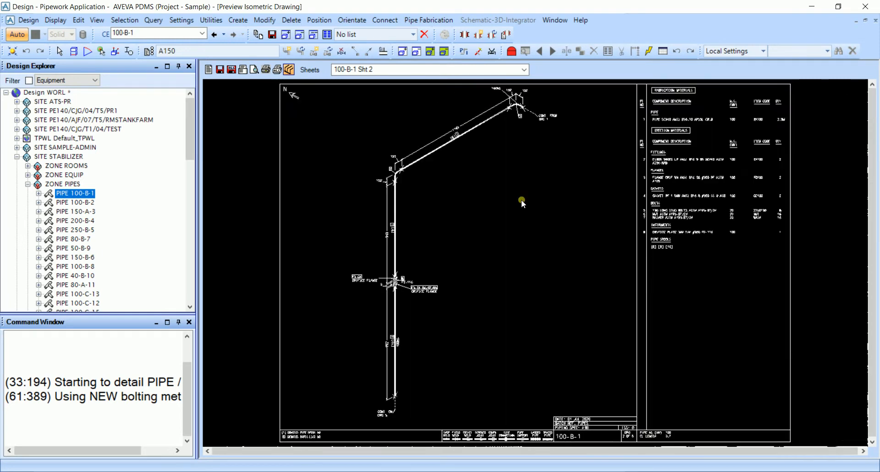
Step: Close the isometric preview and clear the old output from the Command Window
{"action": "left_click", "coordinate": [875, 21]}
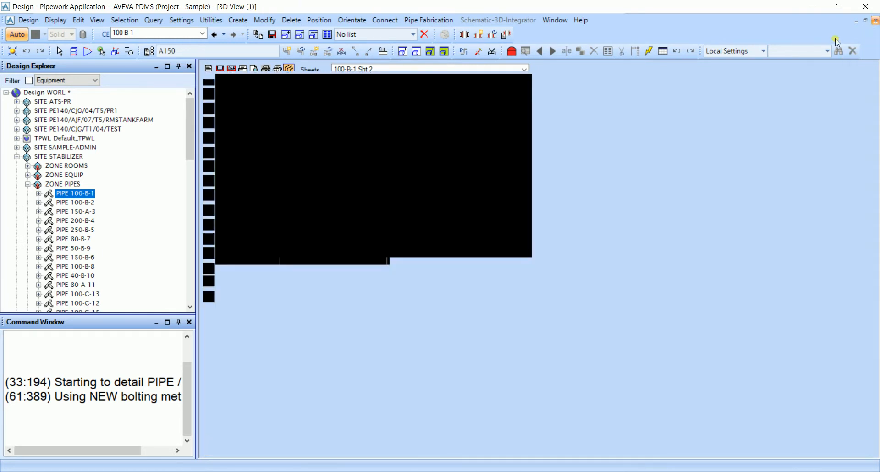
{"action": "scroll", "coordinate": [547, 242], "scroll_direction": "down", "scroll_amount": 5}
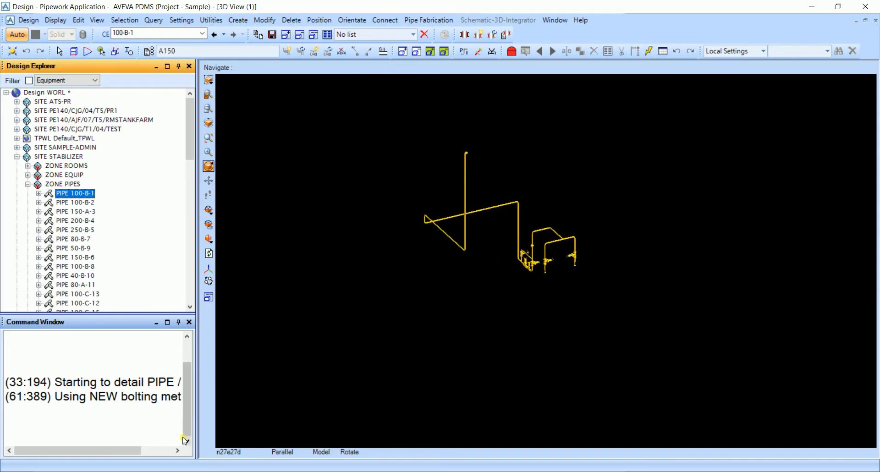
{"action": "left_click", "coordinate": [136, 438]}
{"action": "right_click", "coordinate": [134, 436]}
{"action": "left_click", "coordinate": [137, 412]}
Step: Query the current element with the command Q CE and select the returned pipe name /100-B-1
{"action": "type", "text": "Q "}
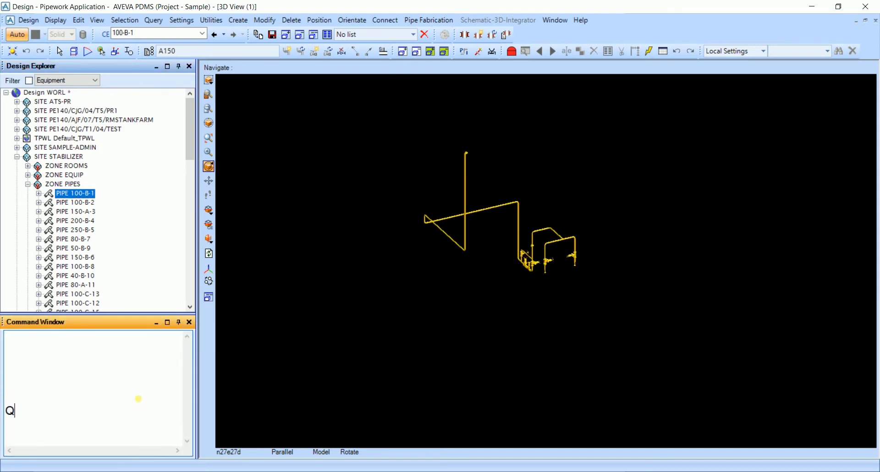
{"action": "type", "text": "CE"}
{"action": "key", "text": "Return"}
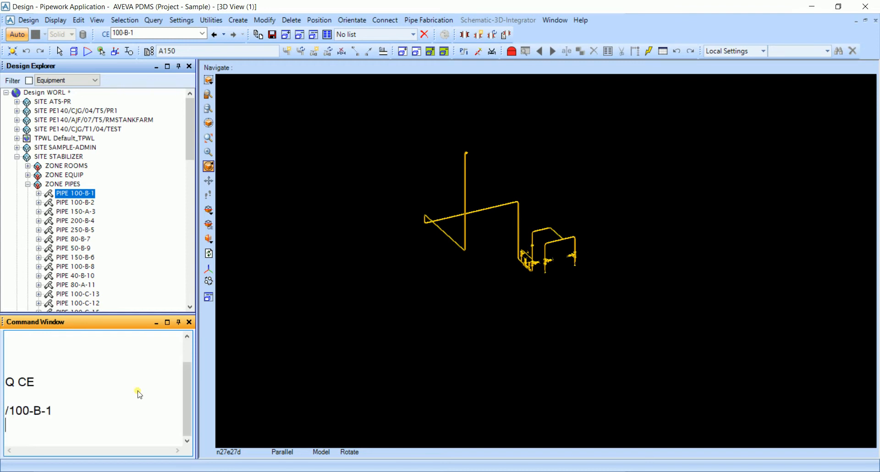
{"action": "left_click_drag", "start_coordinate": [71, 411], "coordinate": [3, 419]}
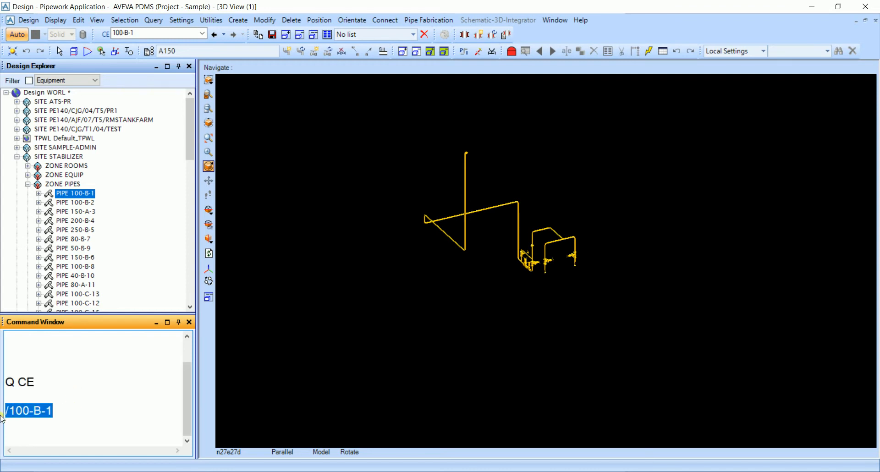
{"action": "left_click", "coordinate": [81, 192]}
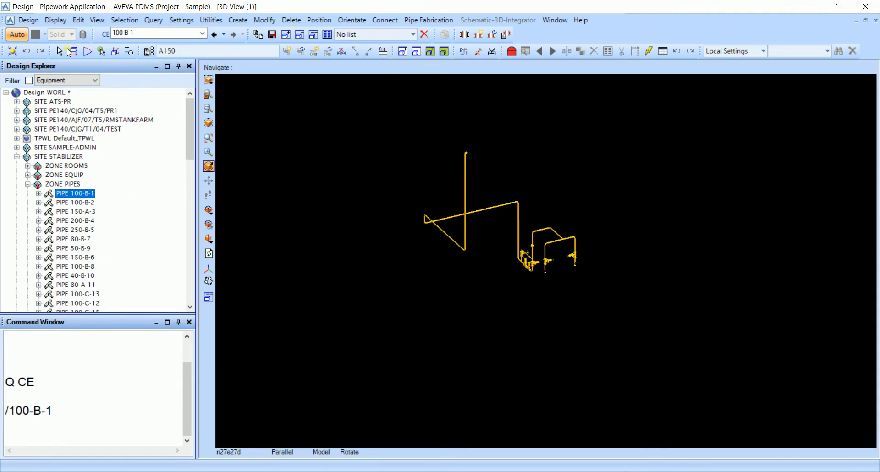
Step: Save the work in the Design module twice, accepting the savework confirmation each time
{"action": "left_click", "coordinate": [272, 35]}
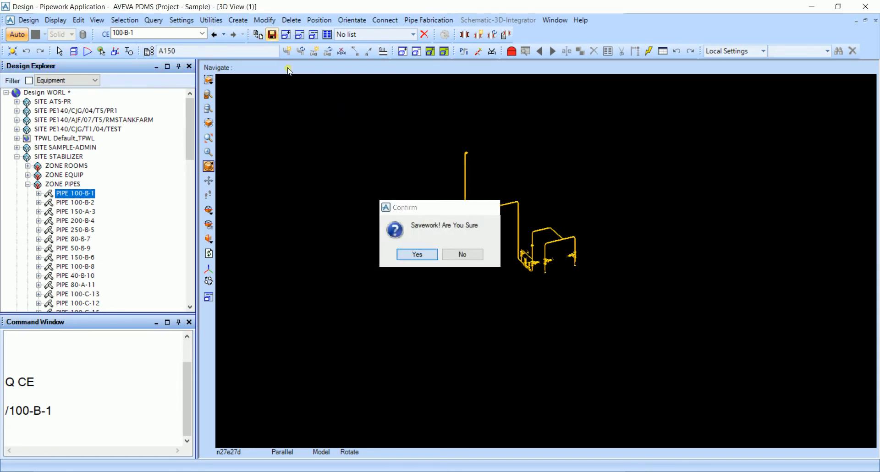
{"action": "key", "text": "Return"}
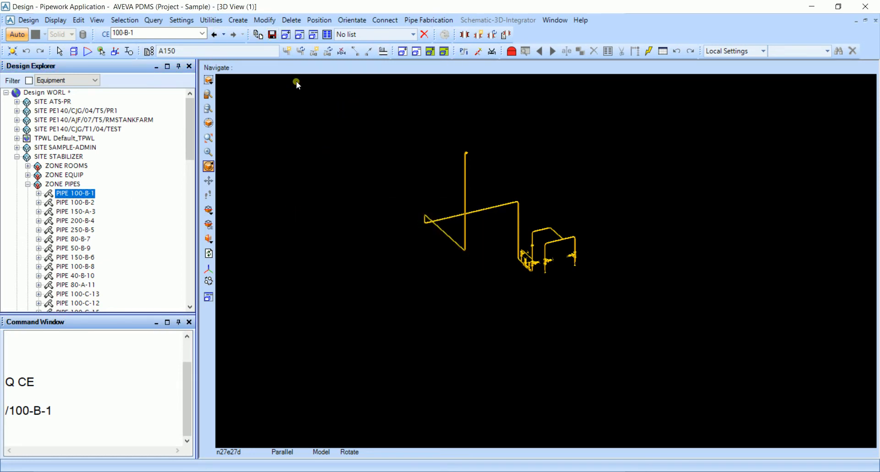
{"action": "left_click", "coordinate": [272, 36]}
{"action": "key", "text": "Return"}
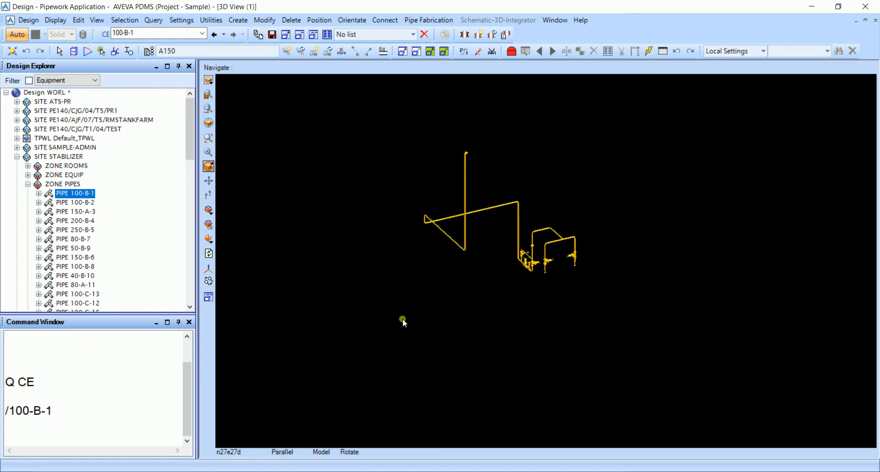
Step: Switch to the PDMS 12.1.SP4 shortcuts folder and launch the Isodraft module
{"action": "left_click", "coordinate": [811, 7]}
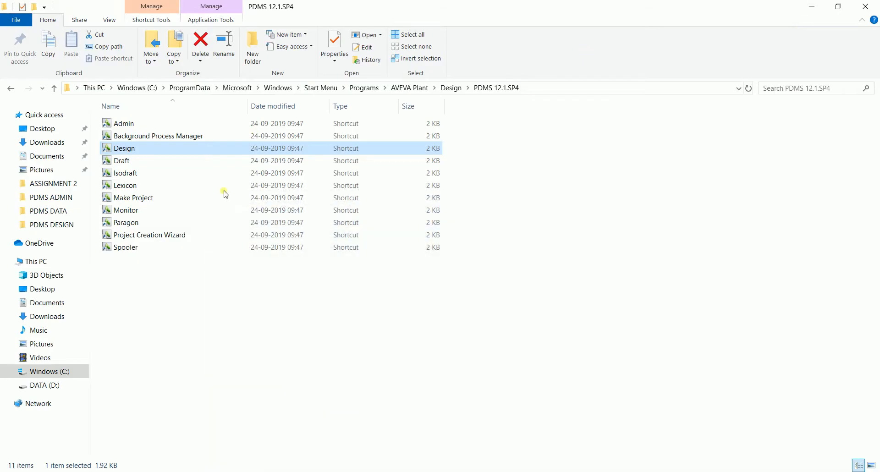
{"action": "left_click", "coordinate": [131, 175]}
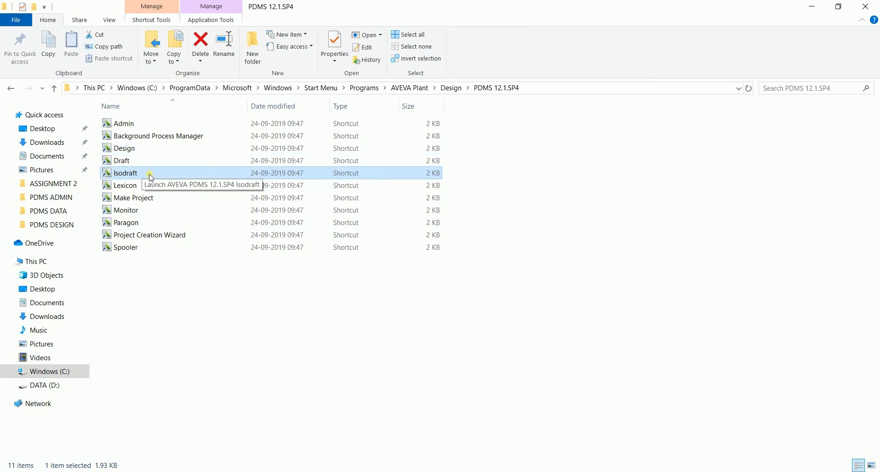
{"action": "double_click", "coordinate": [143, 174]}
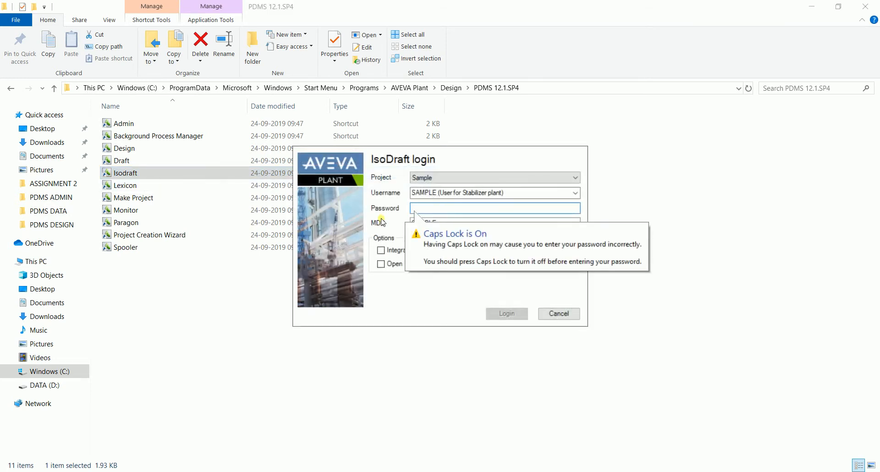
Step: Enter the account password and log in to Isodraft for the Sample project with the SAMPLE MDB
{"action": "left_click", "coordinate": [451, 209]}
{"action": "type", "text": "S"}
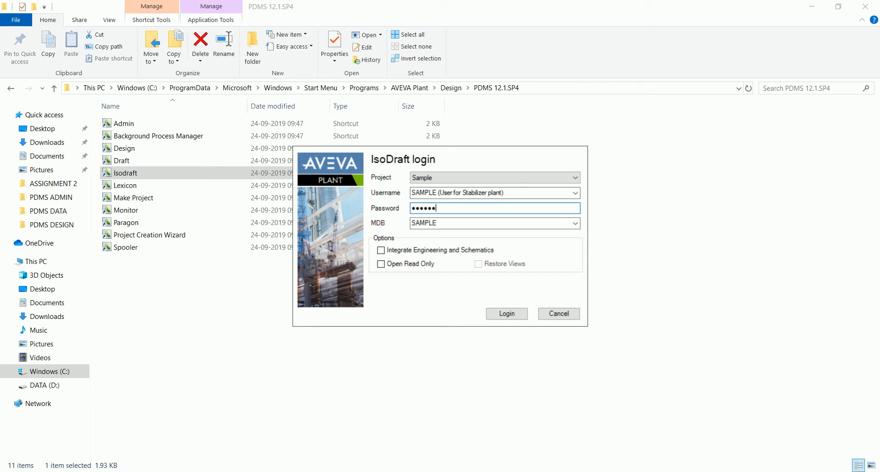
{"action": "key", "text": "Tab"}
{"action": "left_click", "coordinate": [451, 208]}
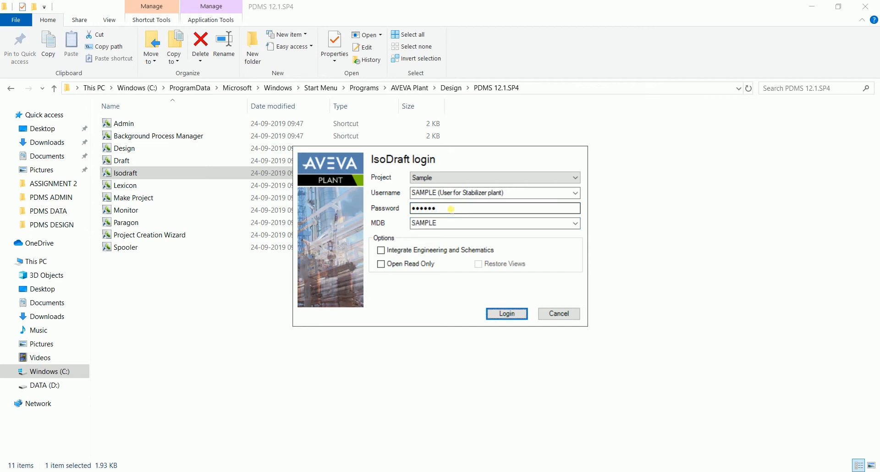
{"action": "key", "text": "Return"}
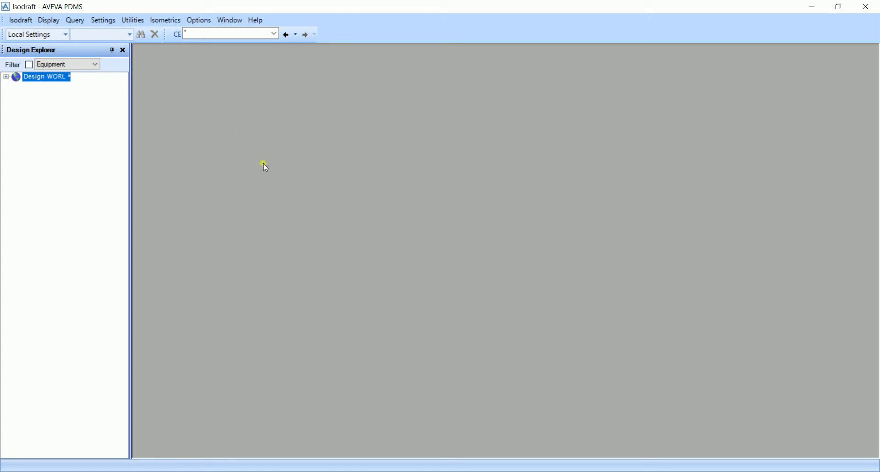
Step: Display the Command Window in Isodraft
{"action": "left_click", "coordinate": [46, 20]}
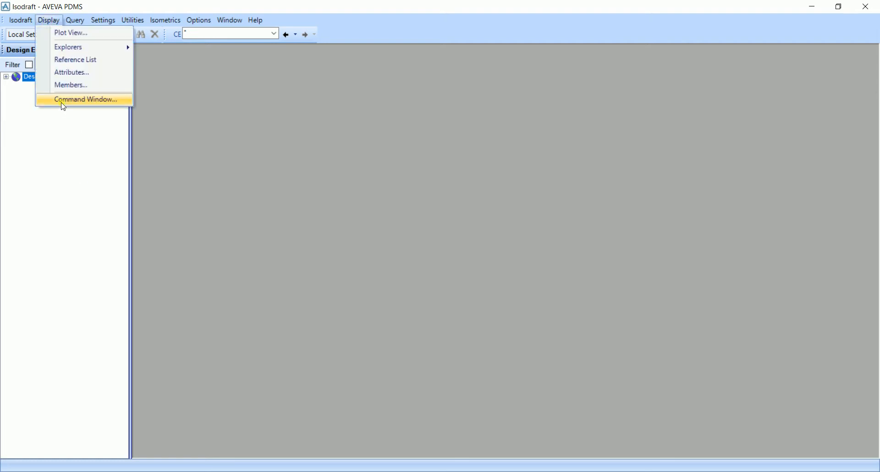
{"action": "left_click", "coordinate": [62, 101]}
{"action": "left_click", "coordinate": [300, 391]}
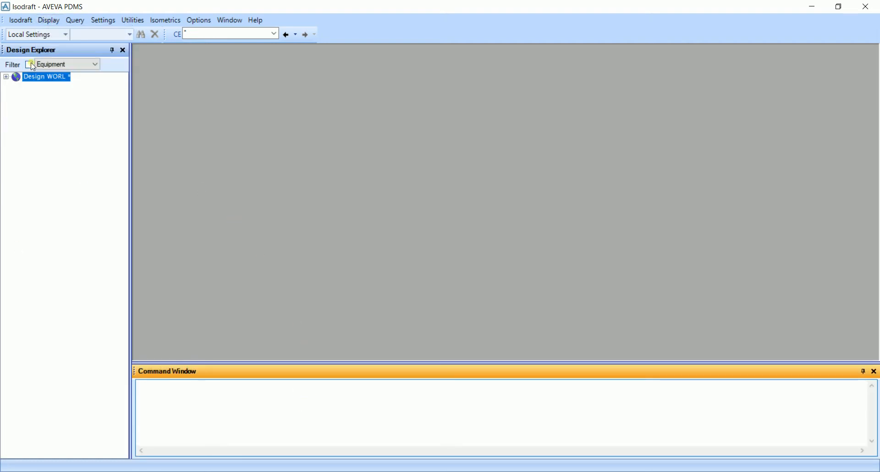
Step: Save the work in Isodraft and accept the savework confirmation
{"action": "left_click", "coordinate": [39, 49]}
{"action": "left_click", "coordinate": [20, 20]}
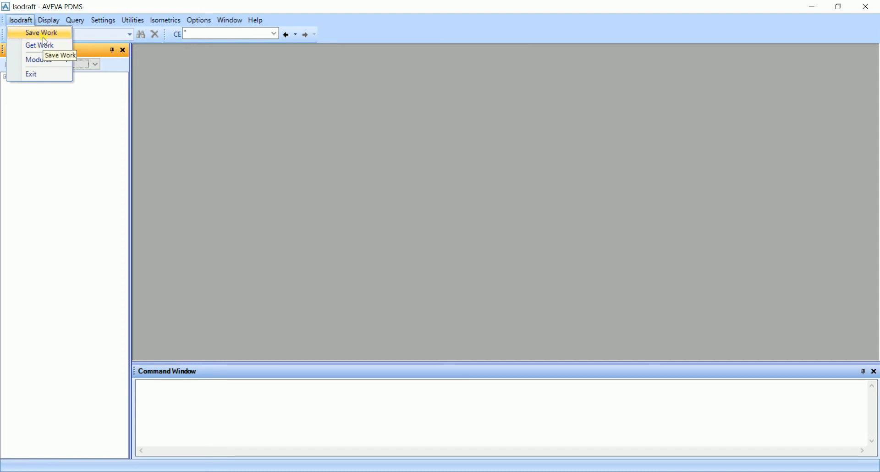
{"action": "left_click", "coordinate": [28, 33]}
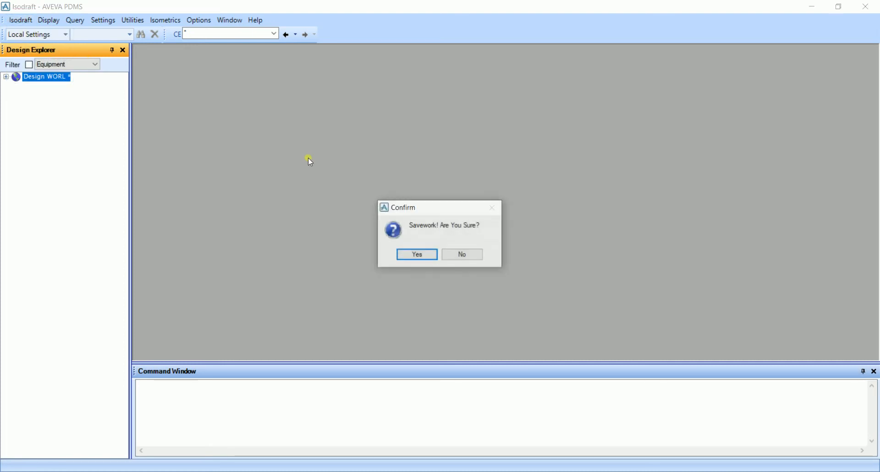
{"action": "left_click", "coordinate": [421, 256]}
Step: Expand the Design WORL hierarchy to list its sites
{"action": "double_click", "coordinate": [23, 77]}
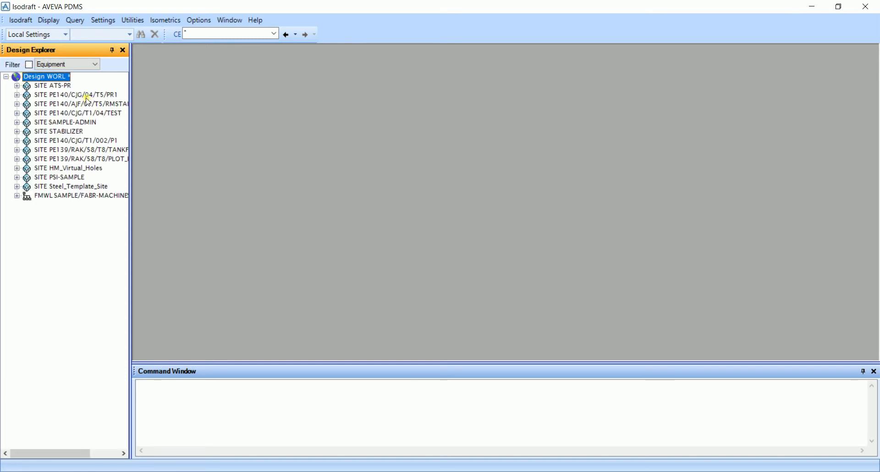
{"action": "double_click", "coordinate": [58, 77]}
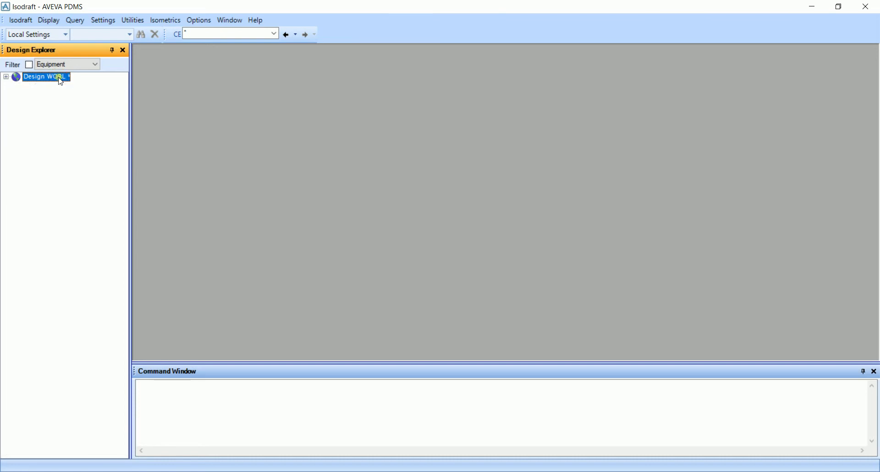
{"action": "double_click", "coordinate": [60, 78]}
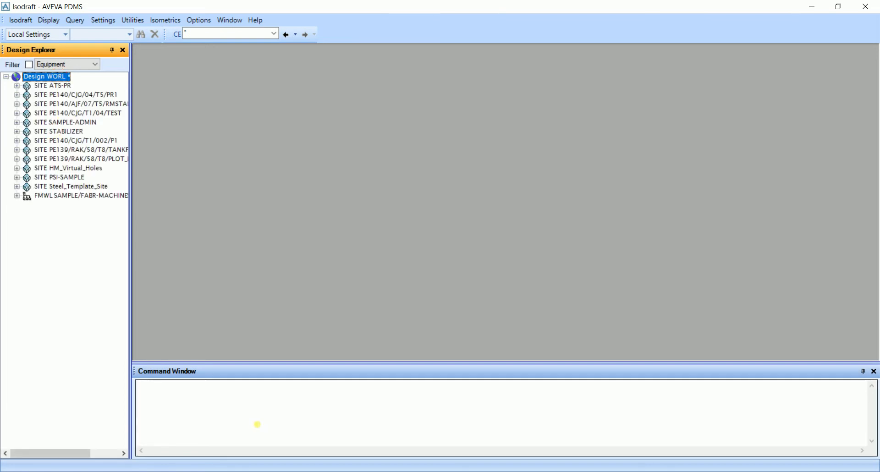
Step: Make PIPE 100-B-1 the current element by entering /100-B-1 as a command
{"action": "left_click", "coordinate": [260, 423]}
{"action": "right_click", "coordinate": [280, 413]}
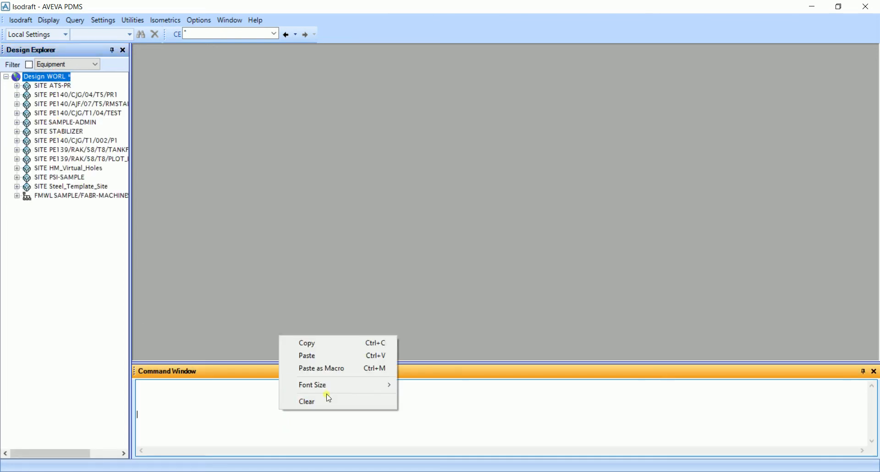
{"action": "left_click", "coordinate": [417, 387]}
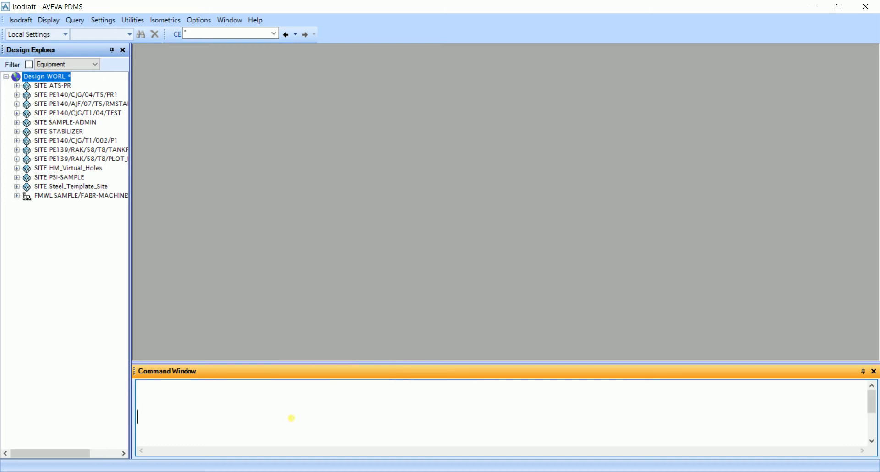
{"action": "type", "text": "/100-B-1"}
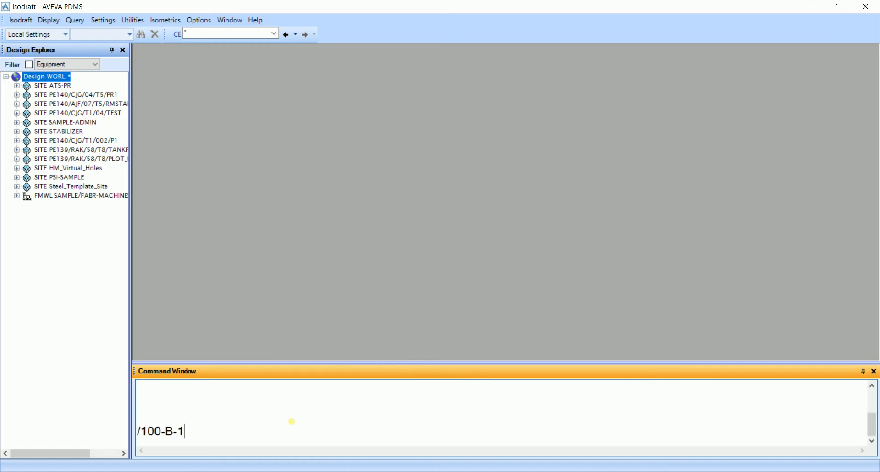
{"action": "key", "text": "Return"}
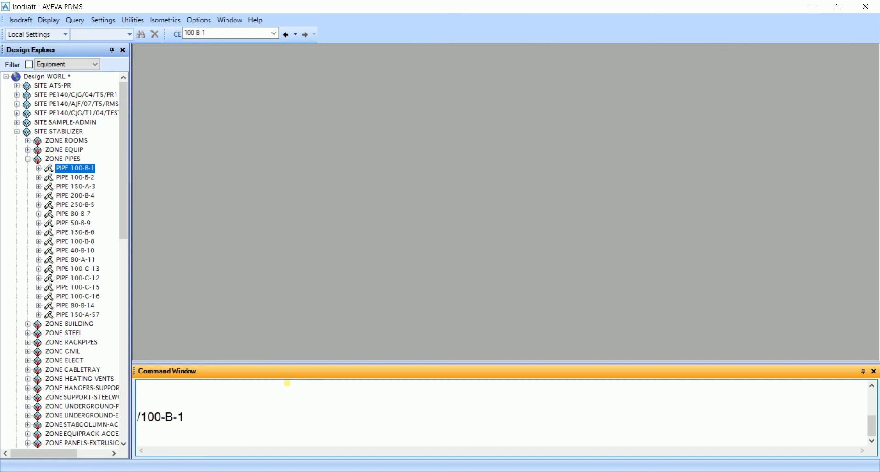
{"action": "left_click", "coordinate": [77, 170]}
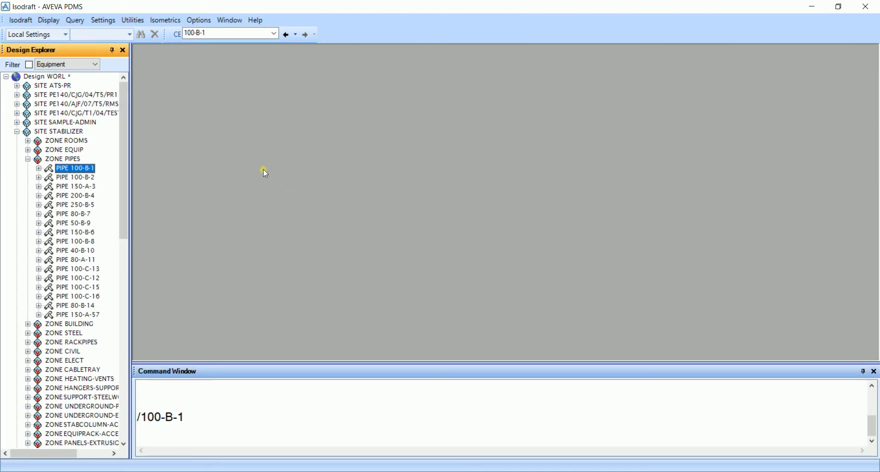
Step: Open the Standard Isometric form and set it to the current element, pipe /100-B-1
{"action": "left_click", "coordinate": [166, 19]}
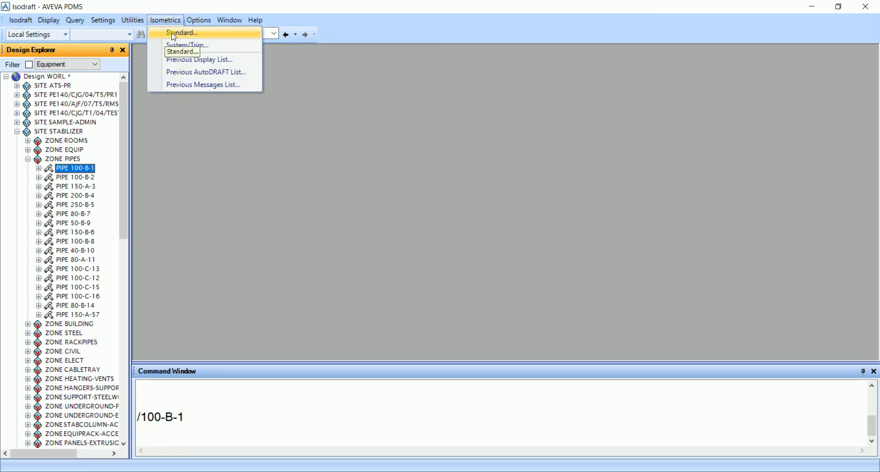
{"action": "left_click", "coordinate": [174, 33]}
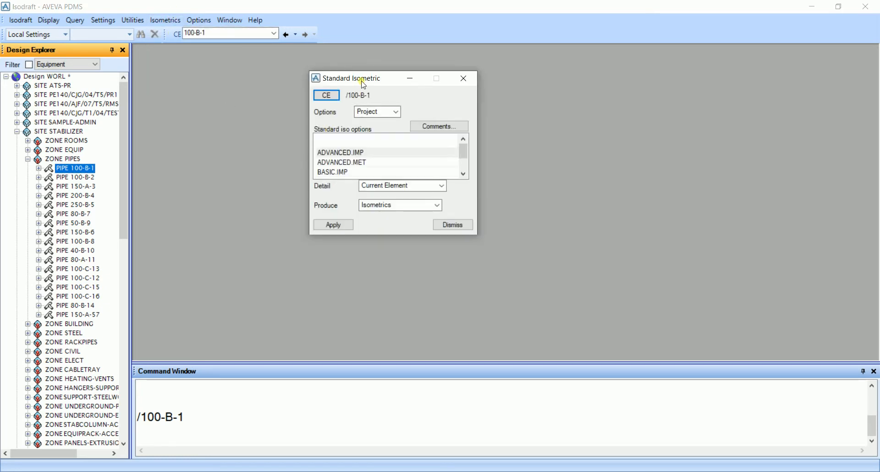
{"action": "left_click_drag", "start_coordinate": [364, 84], "coordinate": [388, 102]}
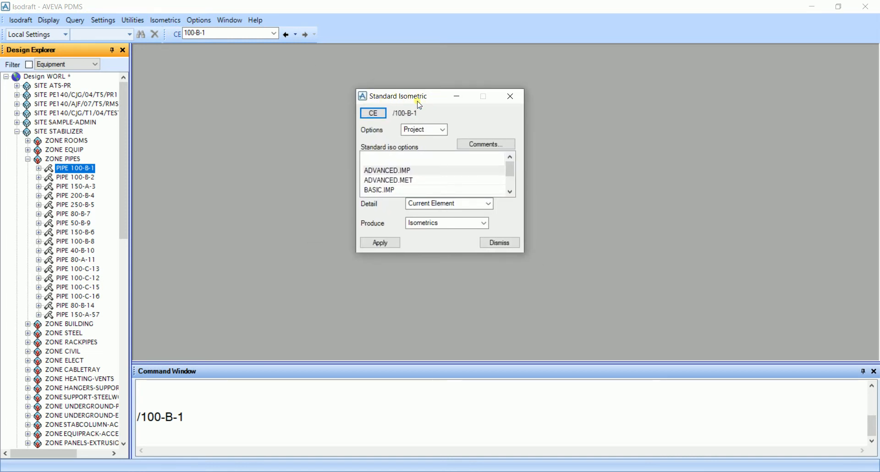
{"action": "left_click", "coordinate": [379, 114]}
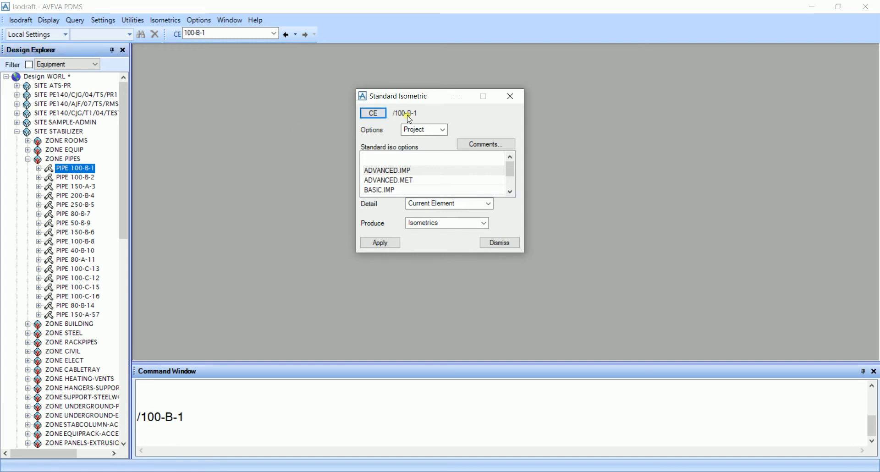
Step: Generate the isometrics of the current element using the project's BASIC.MET standard iso option
{"action": "left_click", "coordinate": [510, 192]}
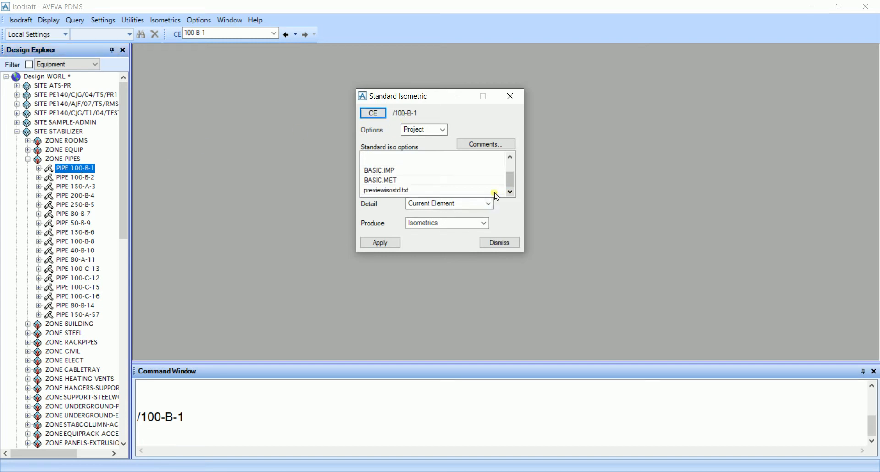
{"action": "left_click", "coordinate": [403, 183]}
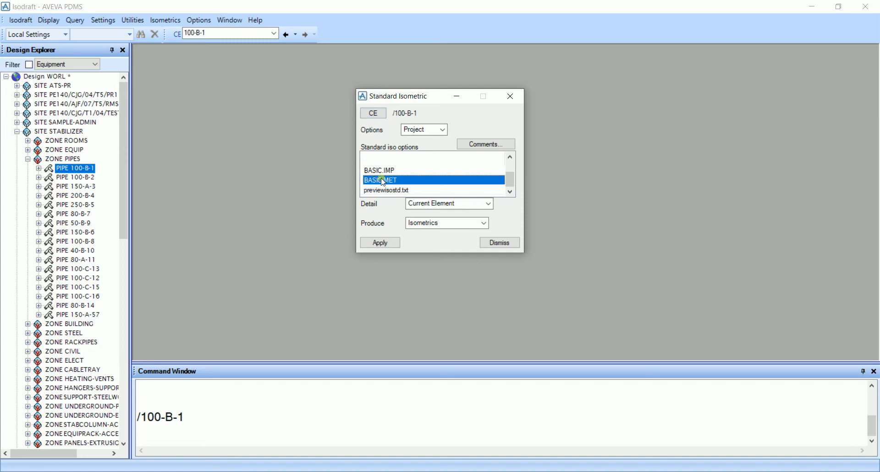
{"action": "scroll", "coordinate": [393, 187], "scroll_direction": "up", "scroll_amount": 1}
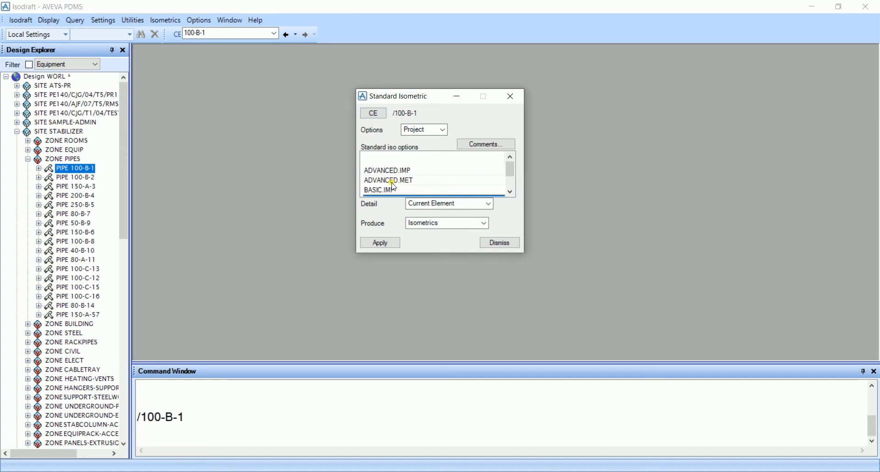
{"action": "scroll", "coordinate": [395, 188], "scroll_direction": "down", "scroll_amount": 1}
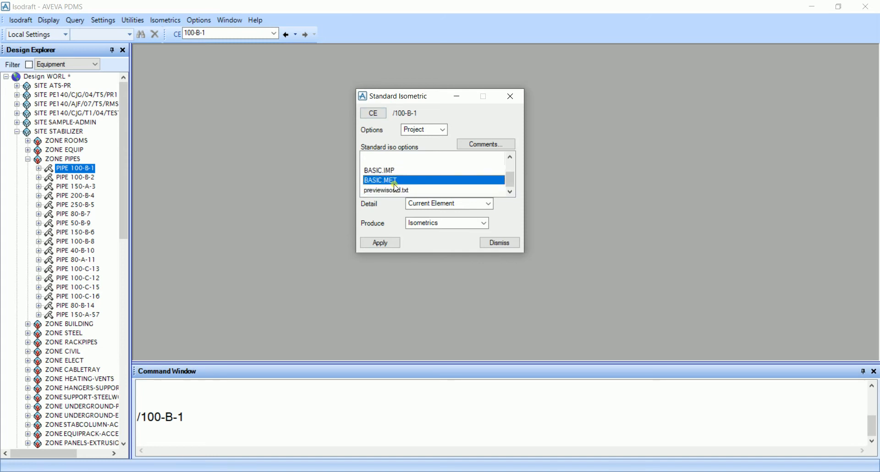
{"action": "left_click", "coordinate": [389, 245]}
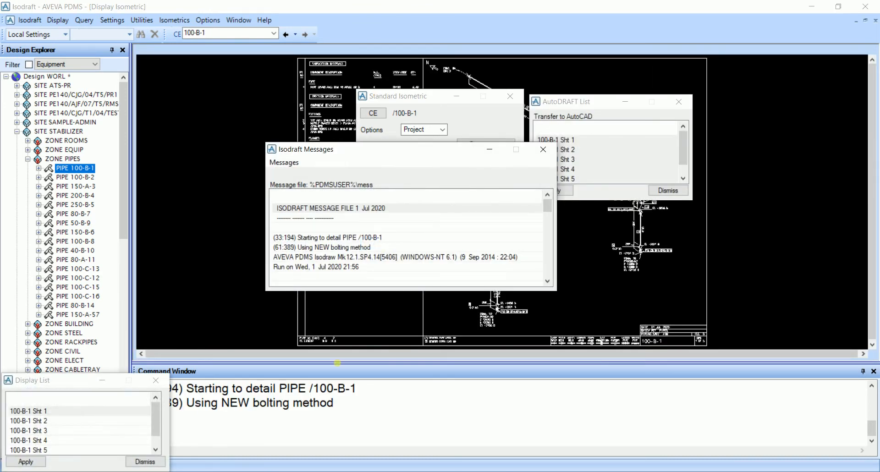
Step: Review the generated sheets of 100-B-1 in the Display List, from sheet 3 to sheet 5
{"action": "left_click_drag", "start_coordinate": [73, 377], "coordinate": [166, 209]}
{"action": "left_click", "coordinate": [137, 252]}
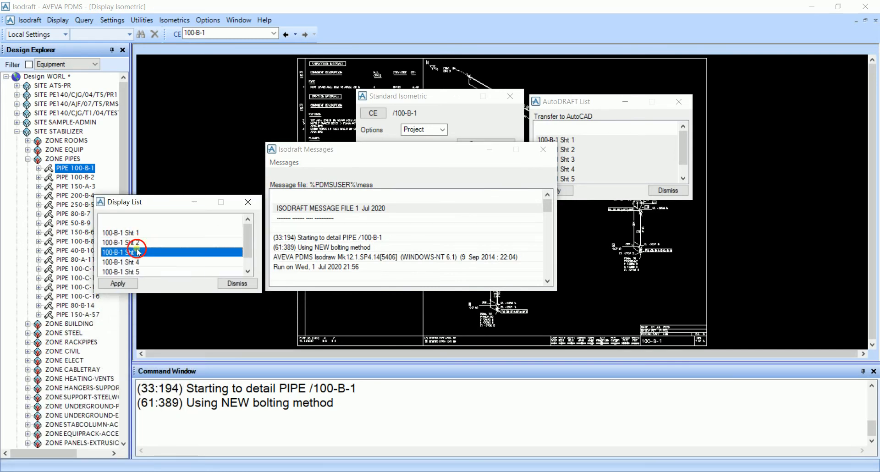
{"action": "left_click", "coordinate": [139, 263]}
{"action": "left_click", "coordinate": [139, 273]}
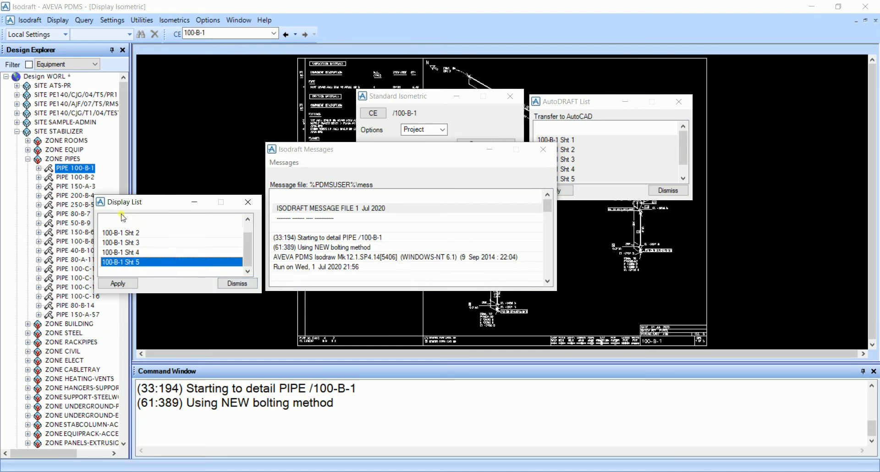
Step: Close the Display List, Isodraft Messages, AutoDRAFT List and Standard Isometric forms to leave the drawing view clear
{"action": "left_click", "coordinate": [220, 284]}
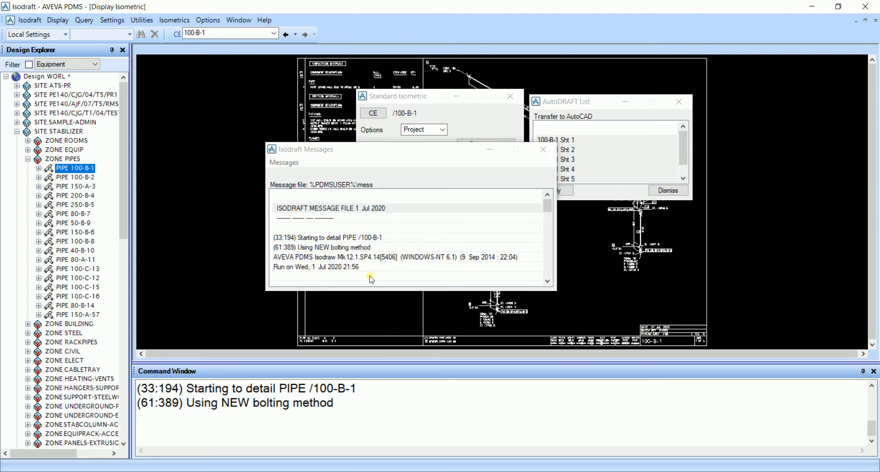
{"action": "left_click", "coordinate": [542, 151]}
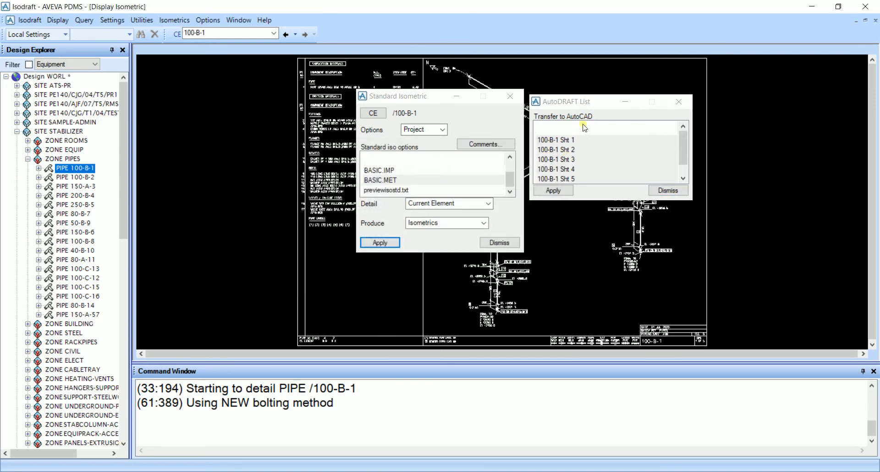
{"action": "left_click", "coordinate": [568, 122]}
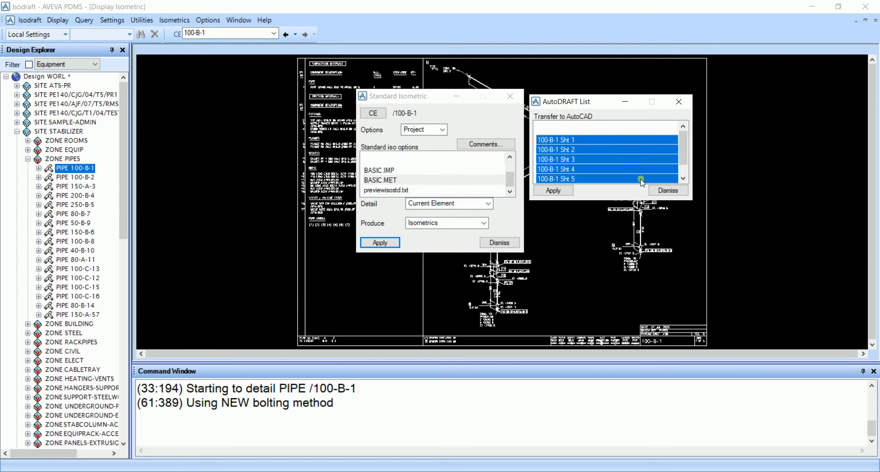
{"action": "left_click", "coordinate": [660, 191]}
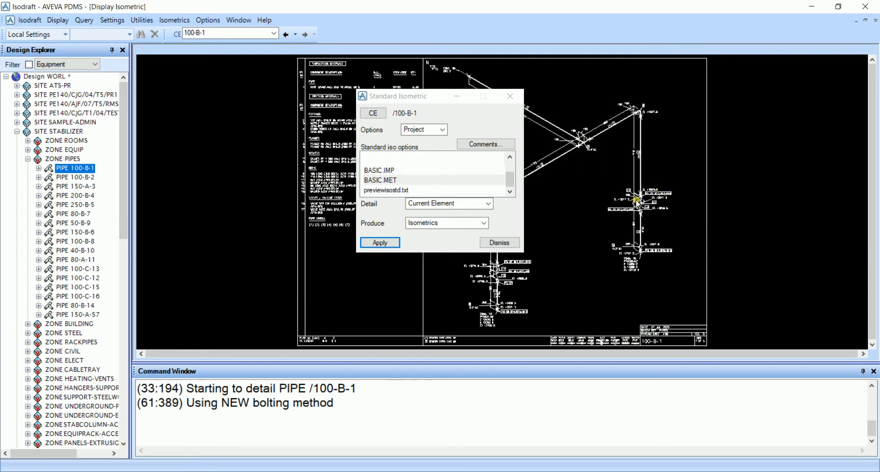
{"action": "left_click", "coordinate": [508, 241]}
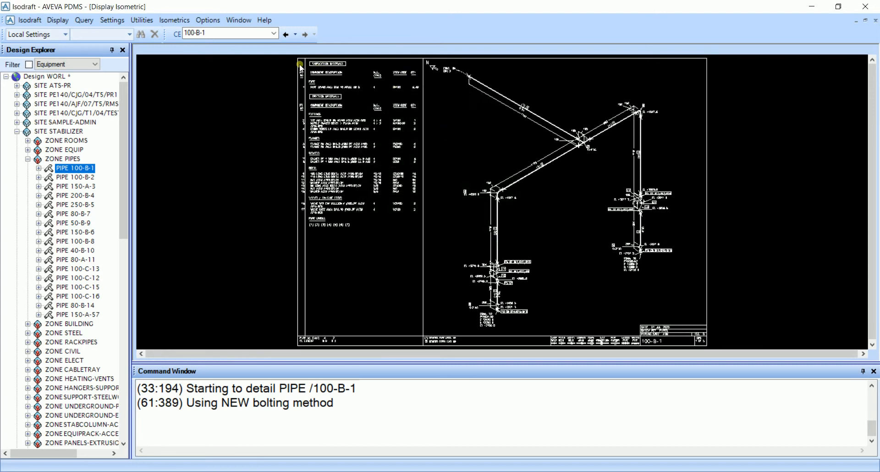
Step: Examine the fabrication and erection material lists and the north arrow area on the displayed 100-B-1 isometric
{"action": "mouse_move", "coordinate": [301, 65]}
{"action": "left_mouse_down"}
{"action": "mouse_move", "coordinate": [422, 88]}
{"action": "mouse_move", "coordinate": [499, 119]}
{"action": "left_mouse_up"}
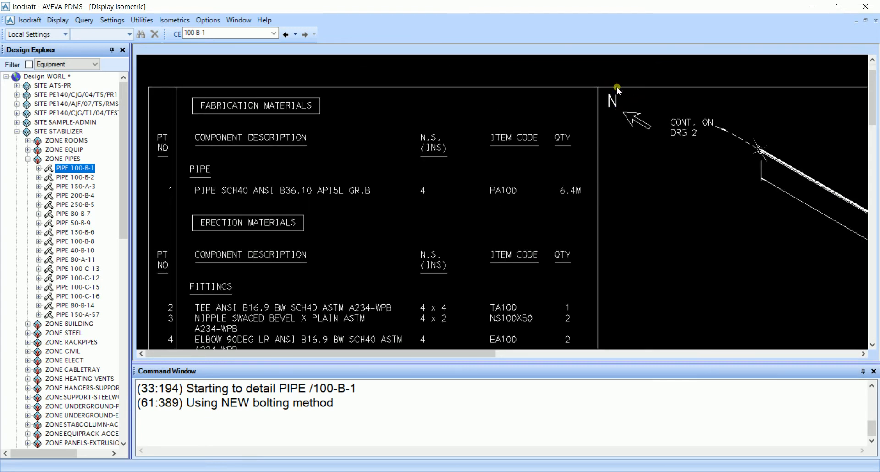
{"action": "left_click_drag", "start_coordinate": [617, 88], "coordinate": [742, 168]}
{"action": "scroll", "coordinate": [646, 163], "scroll_direction": "down", "scroll_amount": 7}
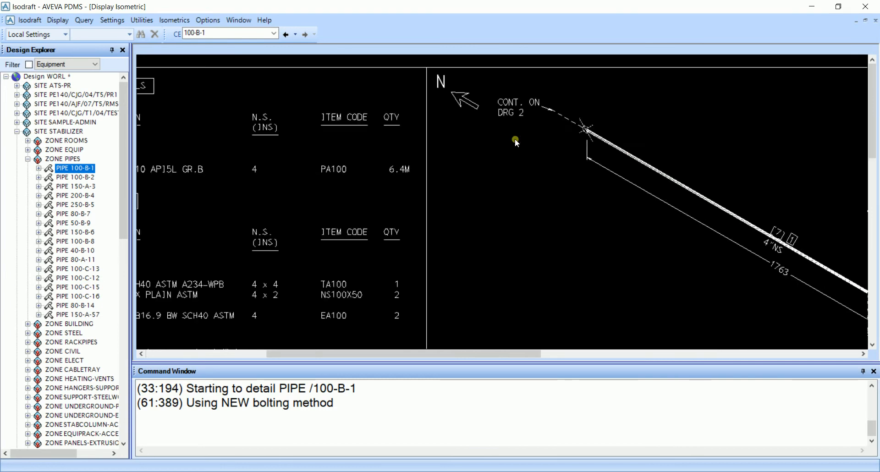
{"action": "scroll", "coordinate": [504, 141], "scroll_direction": "down", "scroll_amount": 3}
{"action": "mouse_move", "coordinate": [265, 133]}
{"action": "left_mouse_down"}
{"action": "mouse_move", "coordinate": [472, 257]}
{"action": "mouse_move", "coordinate": [443, 299]}
{"action": "mouse_move", "coordinate": [451, 308]}
{"action": "left_mouse_up"}
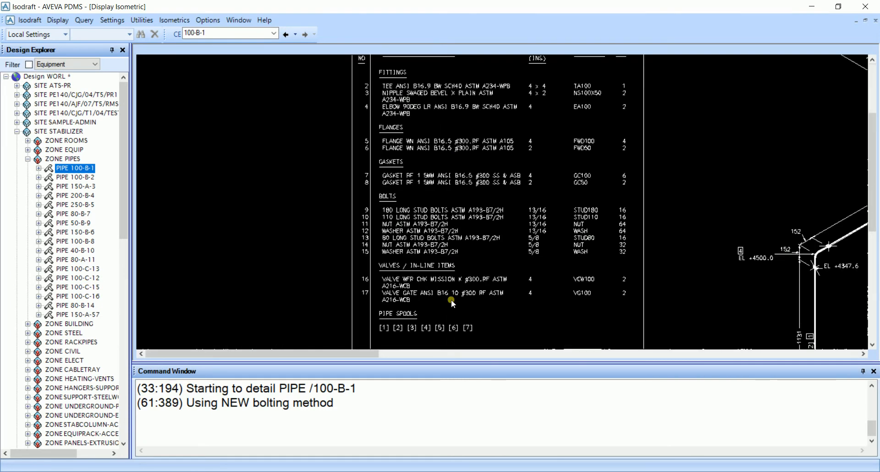
{"action": "left_click_drag", "start_coordinate": [396, 144], "coordinate": [602, 235]}
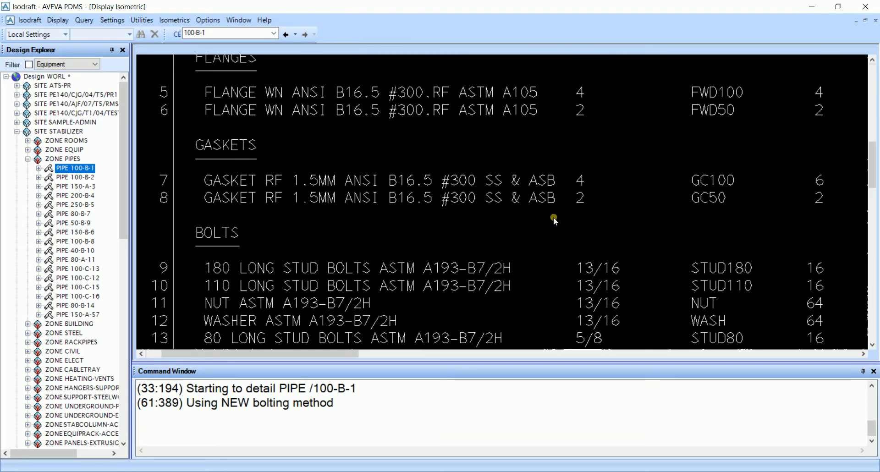
{"action": "scroll", "coordinate": [554, 216], "scroll_direction": "down", "scroll_amount": 6}
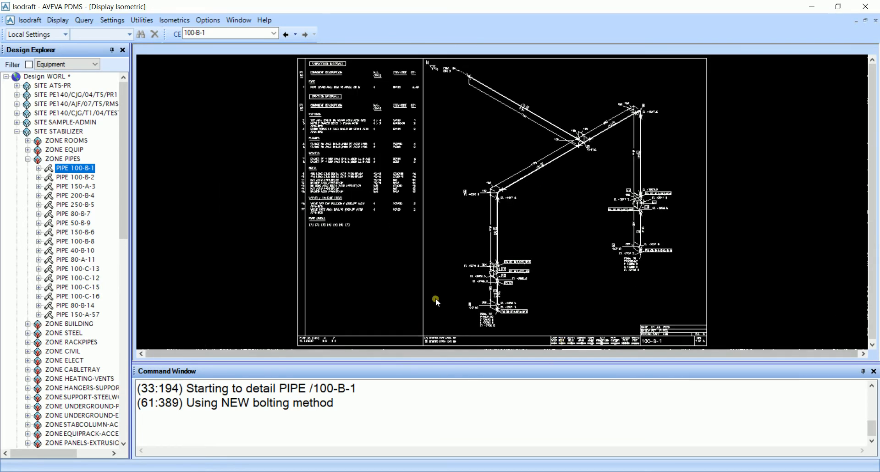
Step: Switch to File Explorer and open the folder C:\AVEVA\Plant\Data12.1.SP4\pdmsuser
{"action": "key", "text": "super+e"}
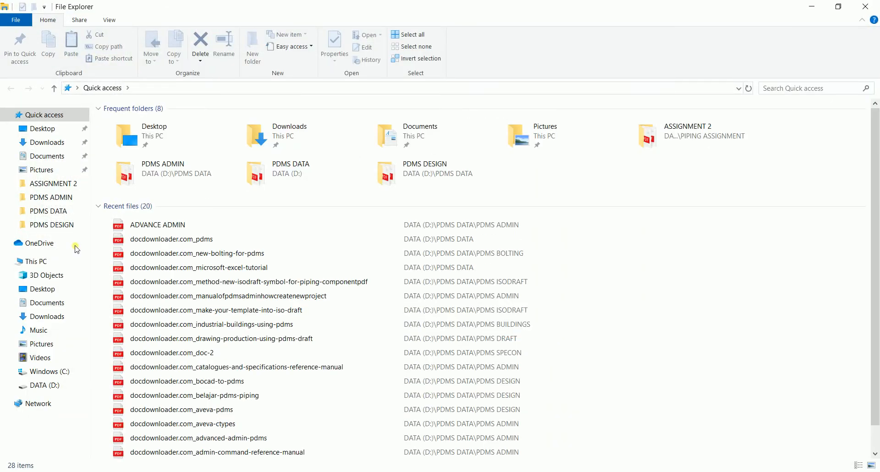
{"action": "left_click", "coordinate": [58, 260]}
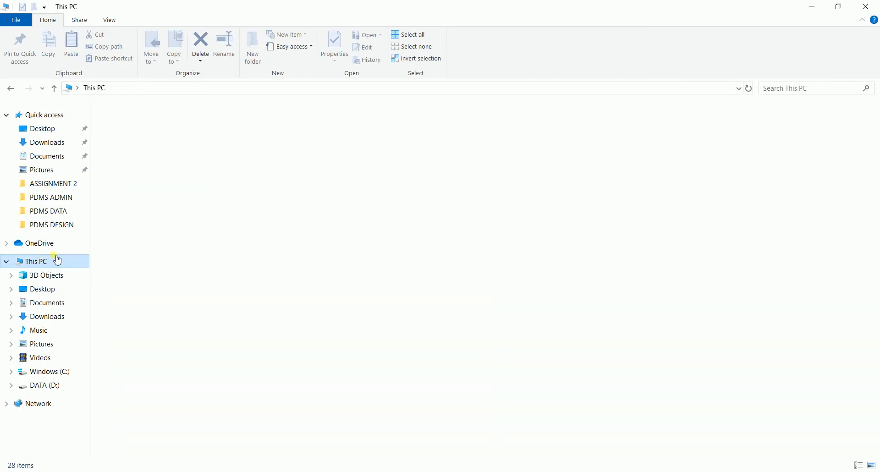
{"action": "left_click", "coordinate": [191, 206]}
{"action": "double_click", "coordinate": [191, 206]}
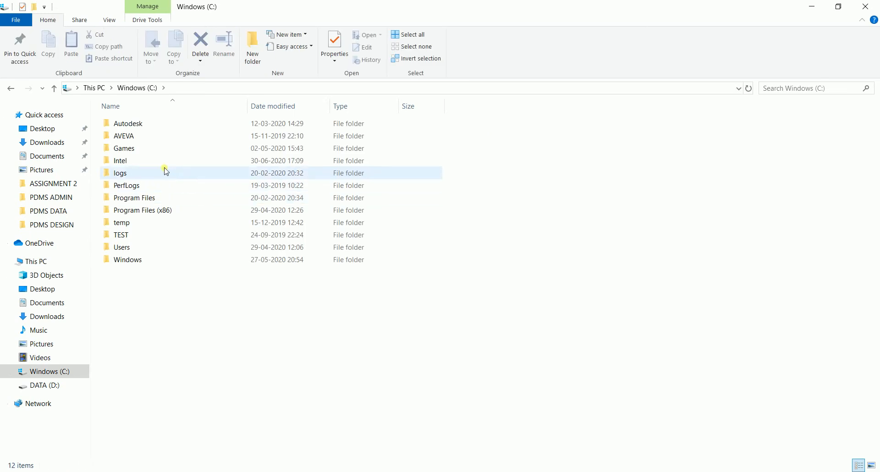
{"action": "left_click", "coordinate": [157, 140]}
{"action": "double_click", "coordinate": [157, 139]}
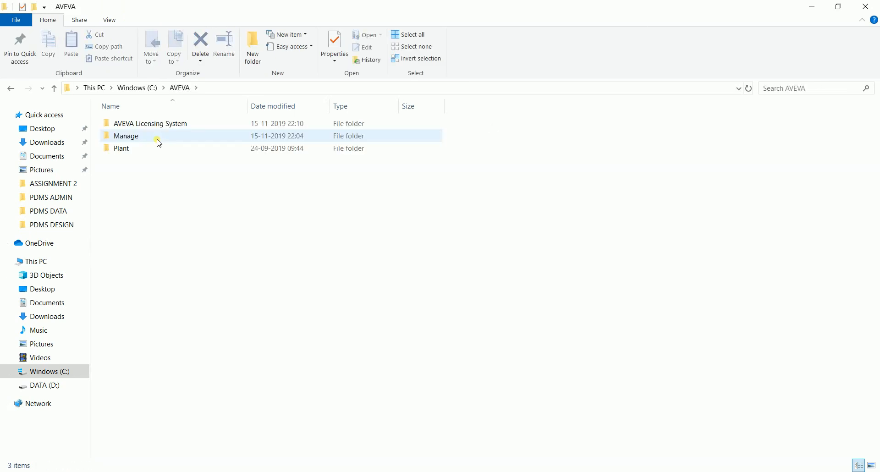
{"action": "left_click", "coordinate": [156, 151]}
{"action": "double_click", "coordinate": [156, 151]}
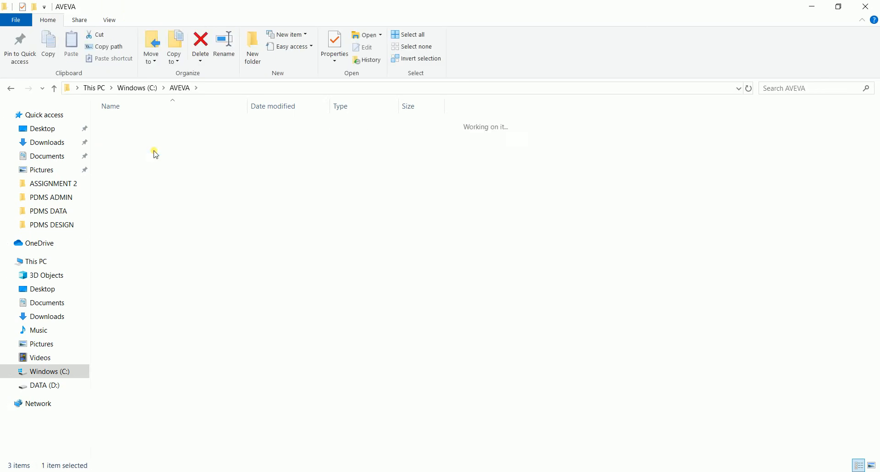
{"action": "double_click", "coordinate": [156, 128]}
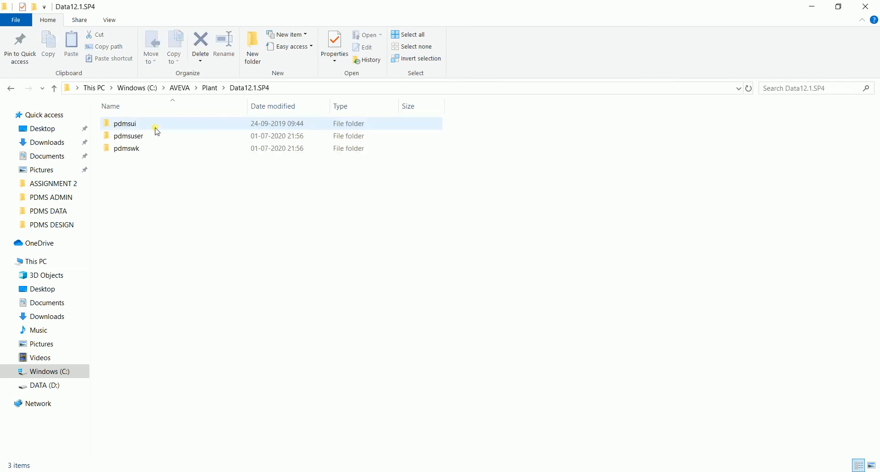
{"action": "double_click", "coordinate": [155, 141]}
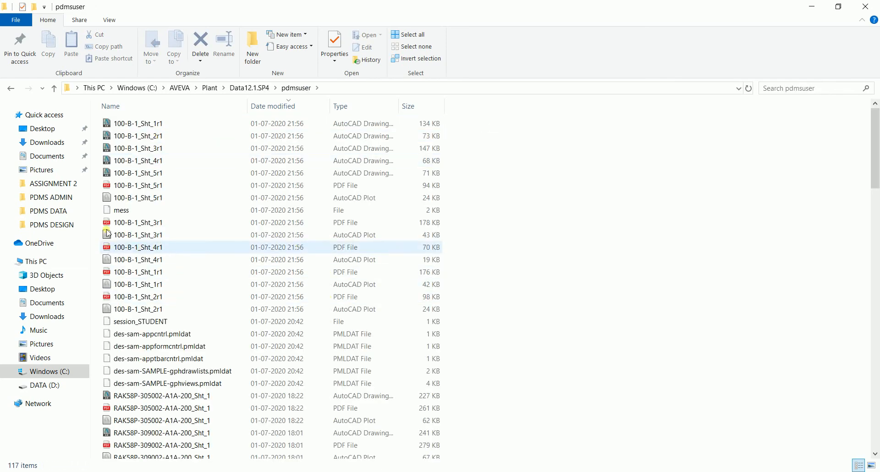
Step: Check the exported 100-B-1 files in the pdmsuser folder, including the AutoCAD drawing files for sheets 1 to 5
{"action": "left_click", "coordinate": [158, 186]}
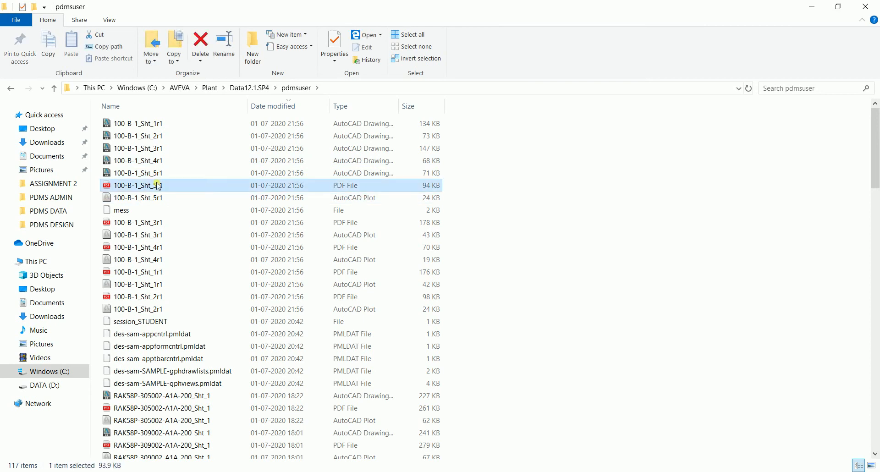
{"action": "left_click", "coordinate": [140, 124]}
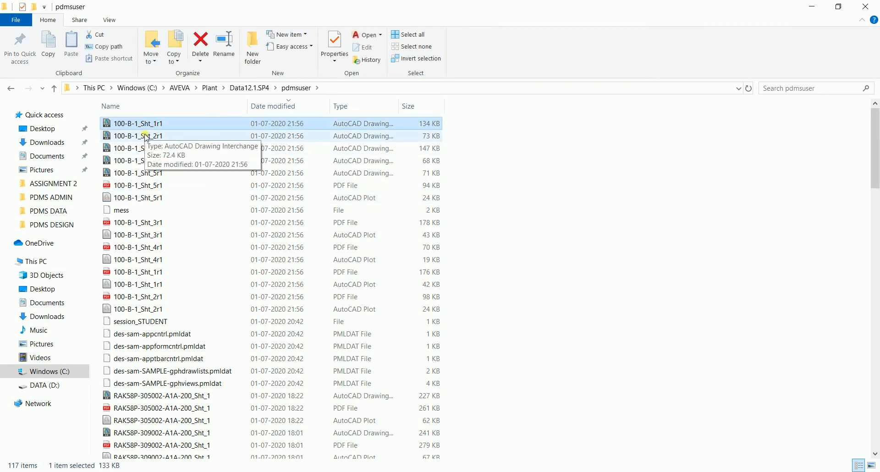
{"action": "left_click", "coordinate": [144, 136]}
{"action": "left_click", "coordinate": [146, 148]}
{"action": "left_click", "coordinate": [146, 160]}
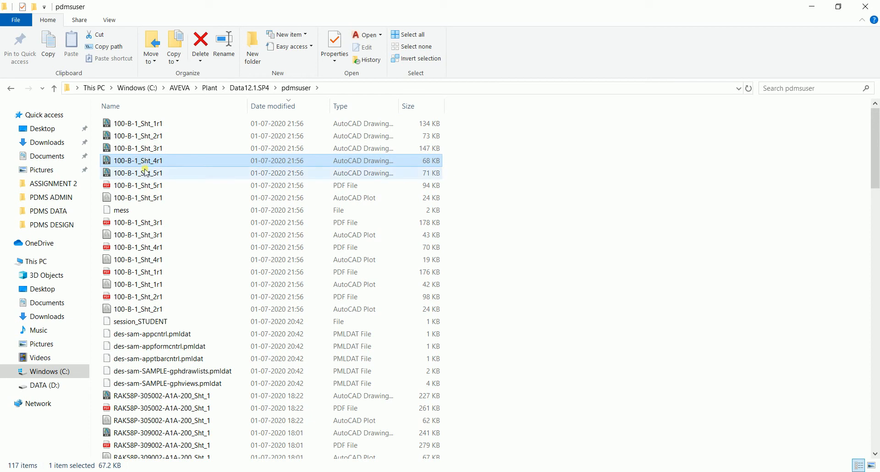
{"action": "left_click", "coordinate": [146, 174]}
Step: View the PDF 100-B-1_Sht_5r1, examining the pipe route where it continues from drawing 4, and close it
{"action": "left_click", "coordinate": [147, 186]}
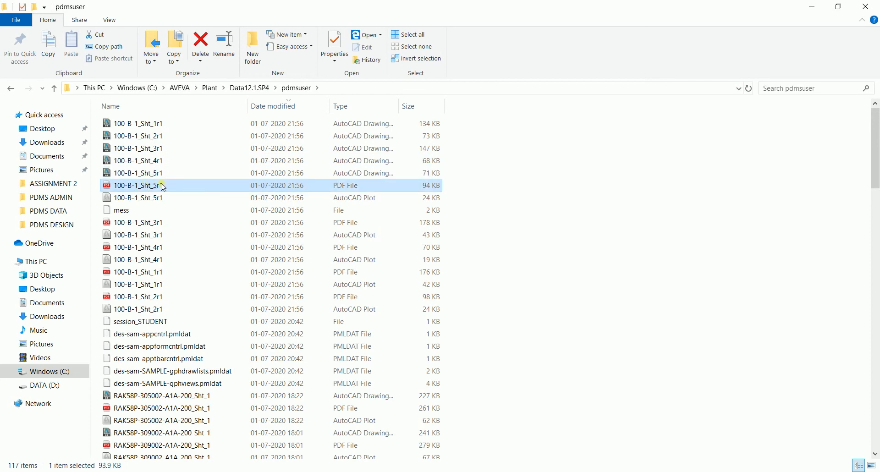
{"action": "double_click", "coordinate": [138, 186]}
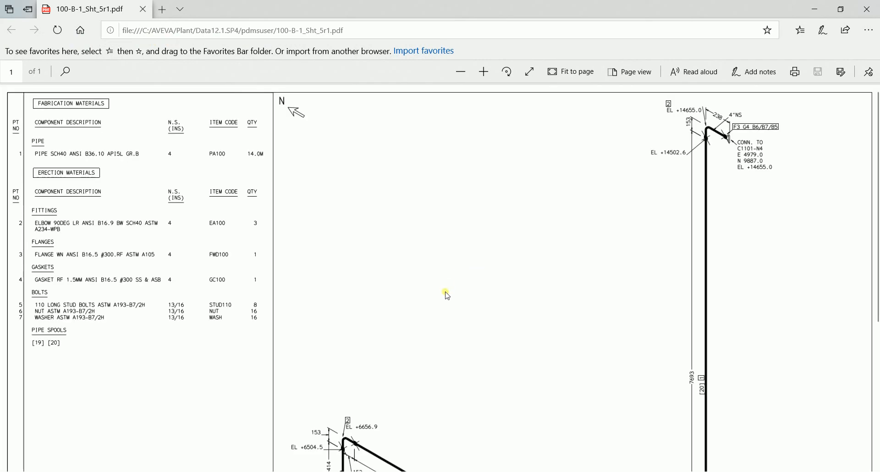
{"action": "scroll", "coordinate": [368, 171], "scroll_direction": "down", "scroll_amount": 3, "text": "ctrl"}
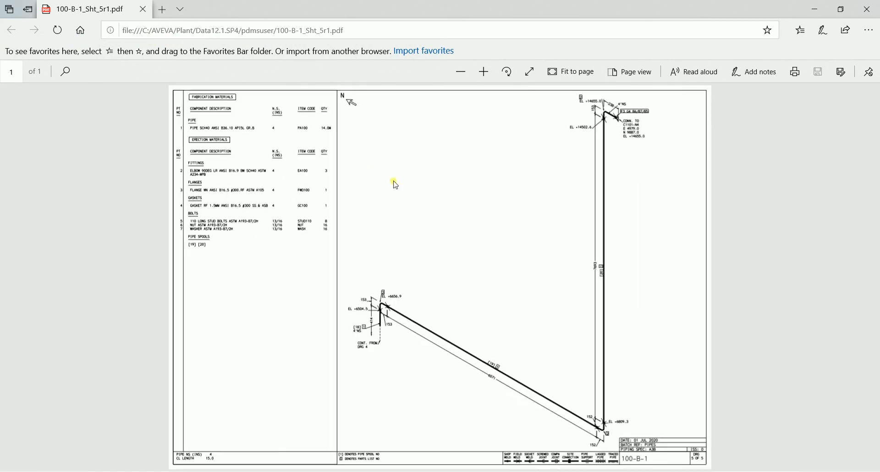
{"action": "scroll", "coordinate": [384, 330], "scroll_direction": "up", "scroll_amount": 5, "text": "ctrl"}
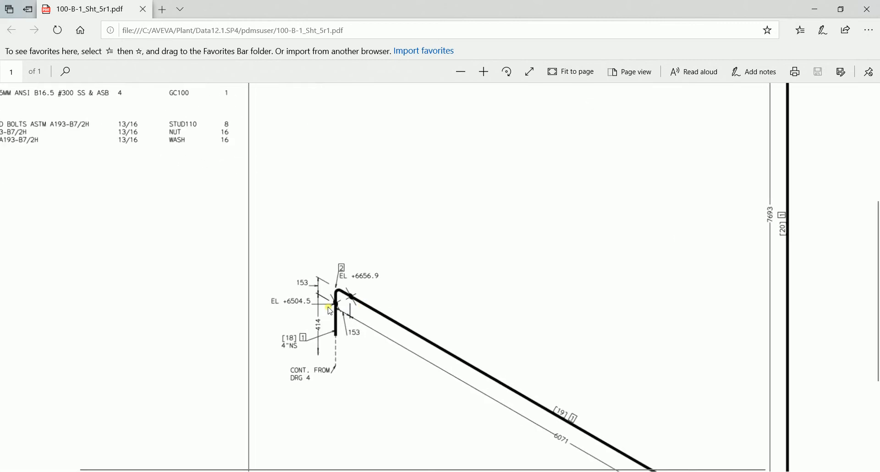
{"action": "scroll", "coordinate": [330, 311], "scroll_direction": "up", "scroll_amount": 3, "text": "ctrl"}
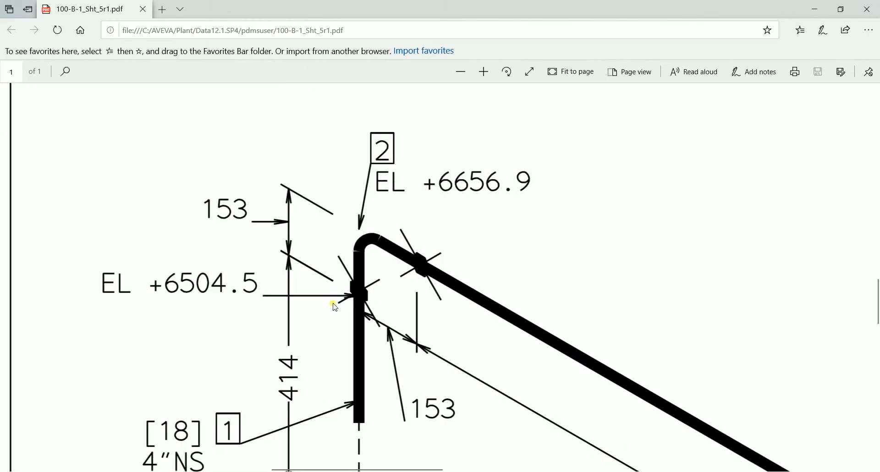
{"action": "scroll", "coordinate": [335, 307], "scroll_direction": "down", "scroll_amount": 3}
{"action": "scroll", "coordinate": [335, 305], "scroll_direction": "down", "scroll_amount": 1, "text": "ctrl"}
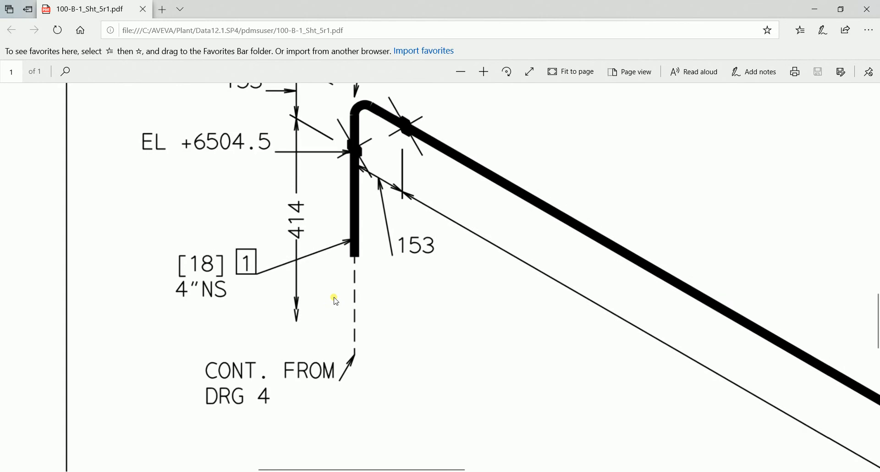
{"action": "scroll", "coordinate": [336, 301], "scroll_direction": "down", "scroll_amount": 5, "text": "ctrl"}
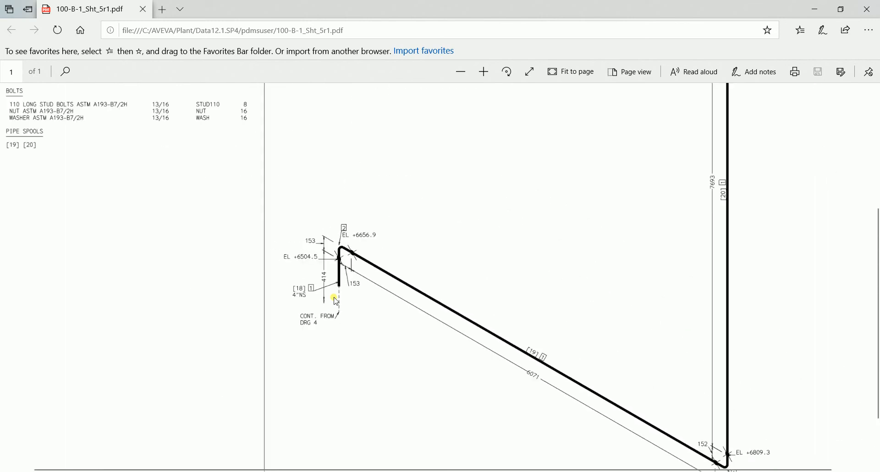
{"action": "scroll", "coordinate": [336, 300], "scroll_direction": "down", "scroll_amount": 6, "text": "ctrl"}
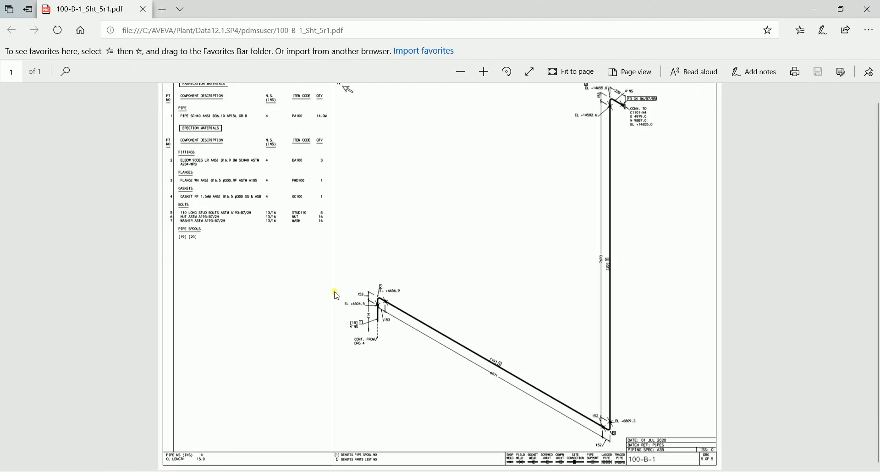
{"action": "scroll", "coordinate": [335, 294], "scroll_direction": "down", "scroll_amount": 2, "text": "ctrl"}
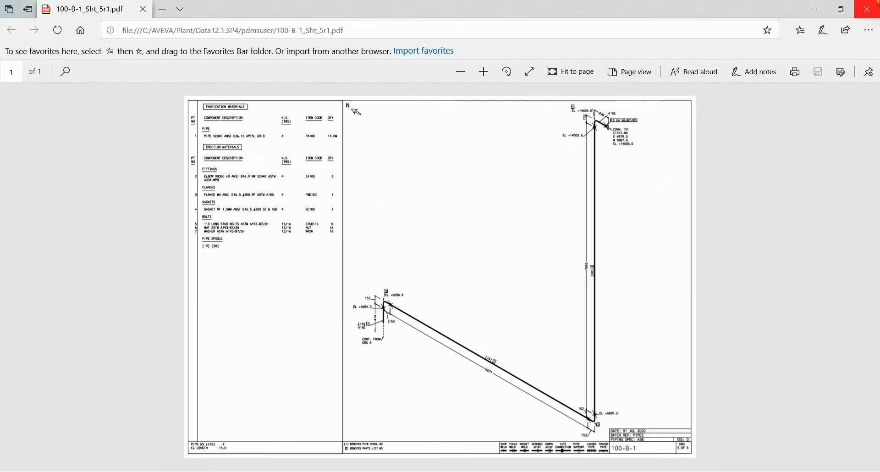
{"action": "left_click", "coordinate": [877, 9]}
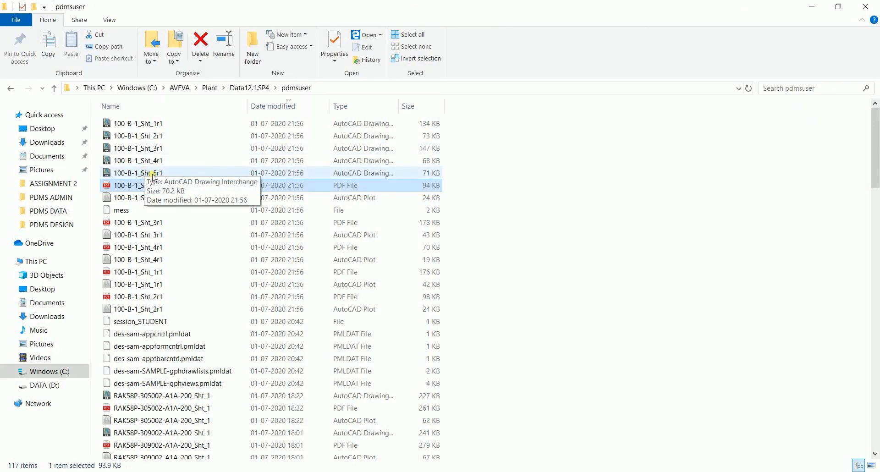
Step: Open the drawing 100-B-1_Sht_1r1.dxf read-only in AutoCAD and inspect its material list
{"action": "double_click", "coordinate": [161, 123]}
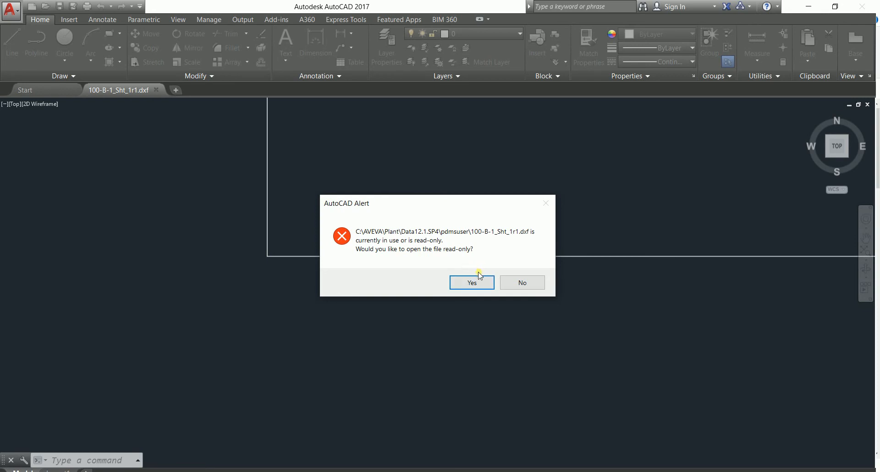
{"action": "left_click", "coordinate": [472, 283]}
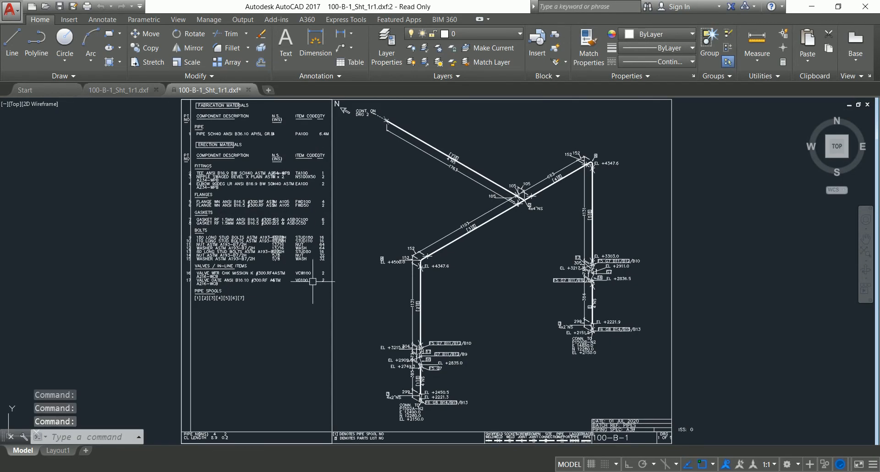
{"action": "scroll", "coordinate": [313, 282], "scroll_direction": "up", "scroll_amount": 5}
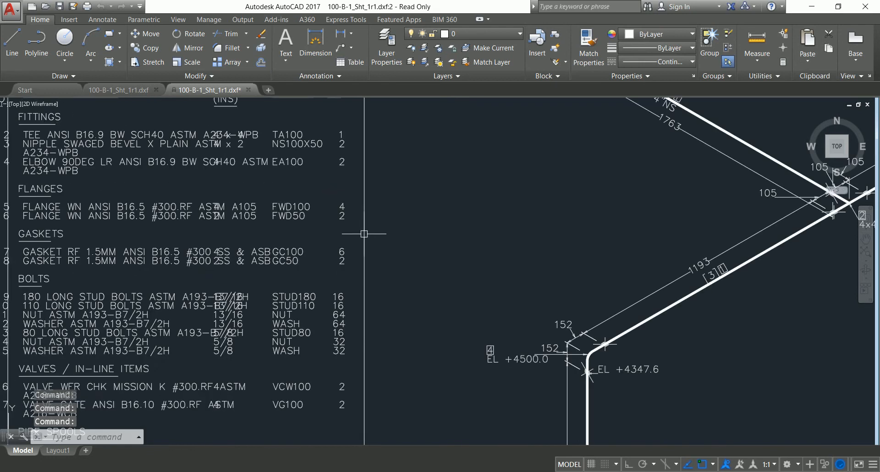
Step: Examine the pipe run down to its connection at P1502A-N2 and the title block of the 100-B-1 drawing
{"action": "scroll", "coordinate": [482, 289], "scroll_direction": "down", "scroll_amount": 4}
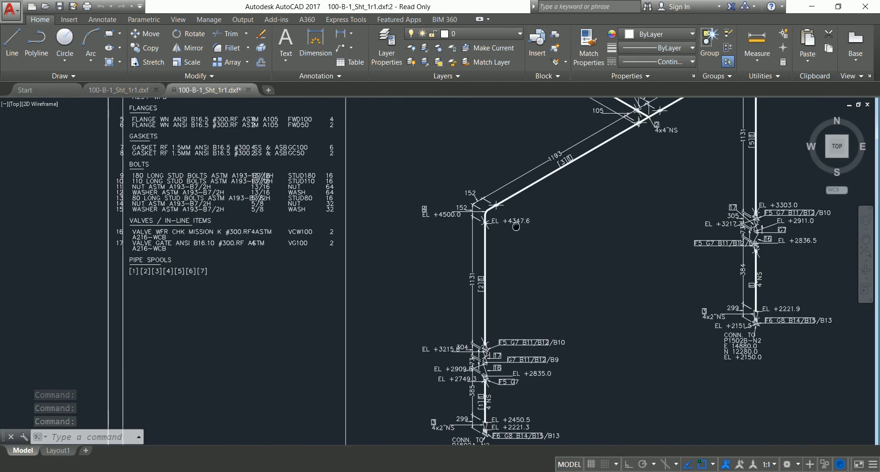
{"action": "middle_click_drag", "start_coordinate": [576, 353], "coordinate": [455, 251]}
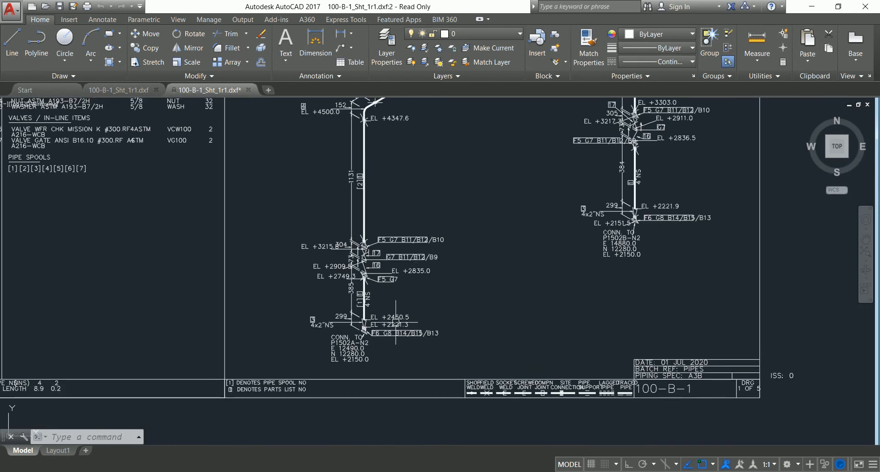
{"action": "scroll", "coordinate": [363, 346], "scroll_direction": "up", "scroll_amount": 4}
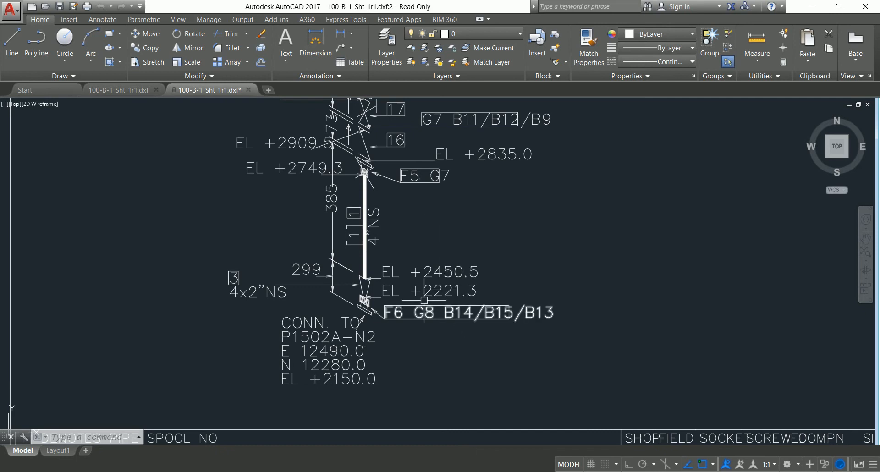
{"action": "scroll", "coordinate": [479, 255], "scroll_direction": "down", "scroll_amount": 4}
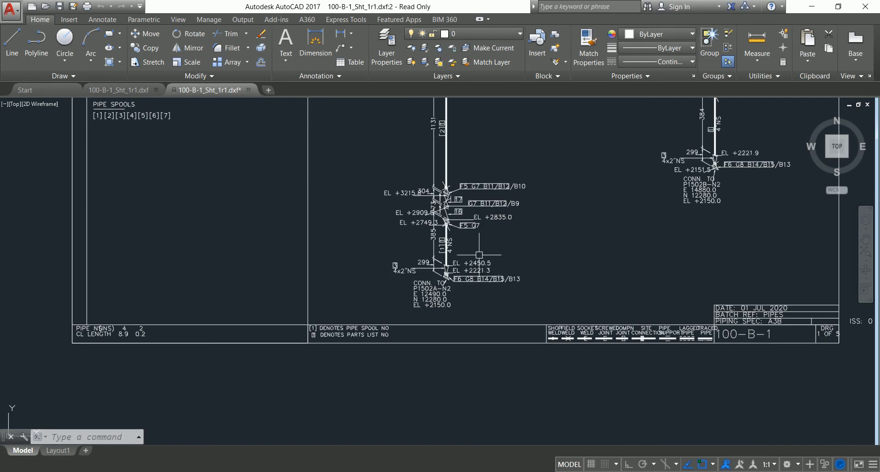
{"action": "scroll", "coordinate": [479, 254], "scroll_direction": "up", "scroll_amount": 4}
{"action": "scroll", "coordinate": [488, 220], "scroll_direction": "down", "scroll_amount": 8}
{"action": "scroll", "coordinate": [620, 272], "scroll_direction": "up", "scroll_amount": 6}
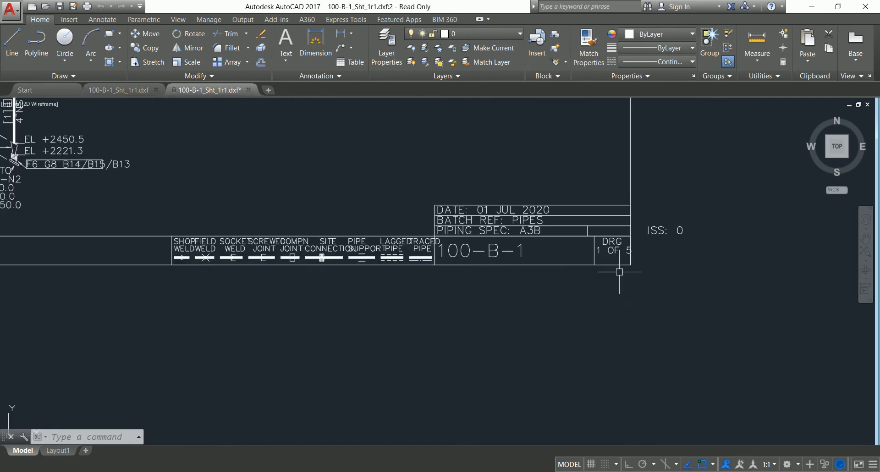
{"action": "scroll", "coordinate": [486, 253], "scroll_direction": "down", "scroll_amount": 4}
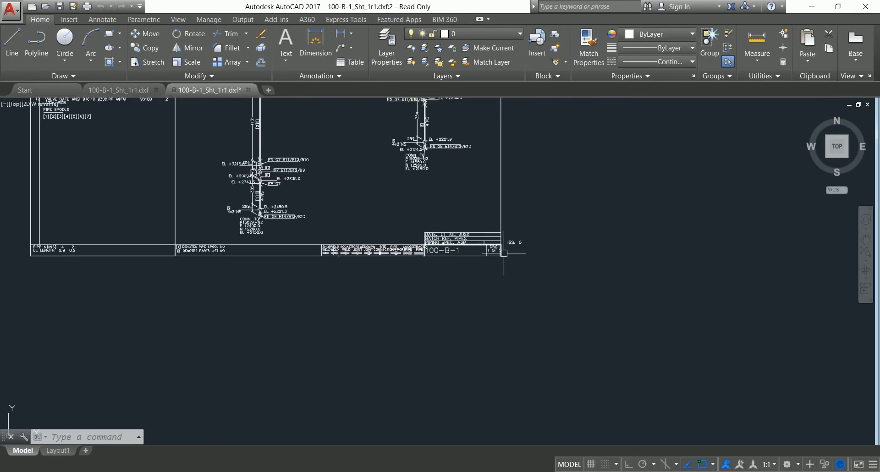
Step: Edit the PIPING SPEC text line in the title block, removing spaces so that ISS: 0 fits inside the frame
{"action": "scroll", "coordinate": [504, 253], "scroll_direction": "up", "scroll_amount": 6}
{"action": "left_click", "coordinate": [589, 238]}
{"action": "left_click", "coordinate": [514, 187]}
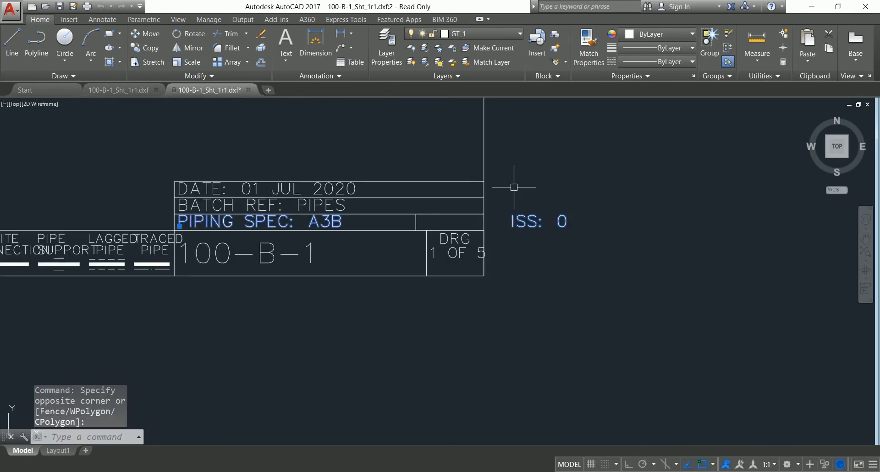
{"action": "double_click", "coordinate": [509, 225]}
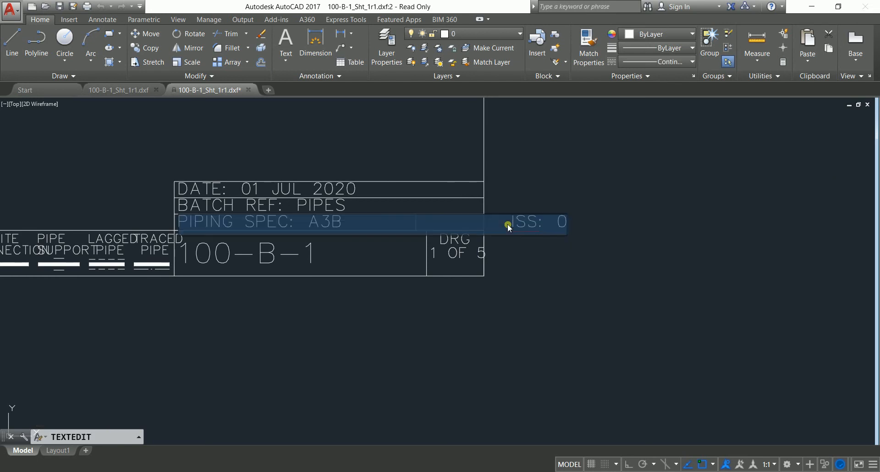
{"action": "left_click", "coordinate": [514, 227]}
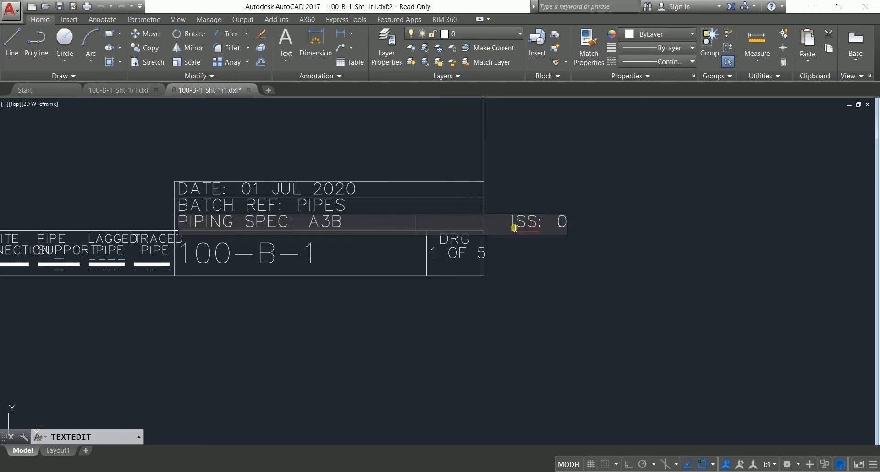
{"action": "key", "text": "BackSpace"}
{"action": "key", "text": "BackSpace"}
{"action": "key", "text": "BackSpace"}
{"action": "key", "text": "BackSpace"}
{"action": "key", "text": "BackSpace"}
{"action": "key", "text": "BackSpace"}
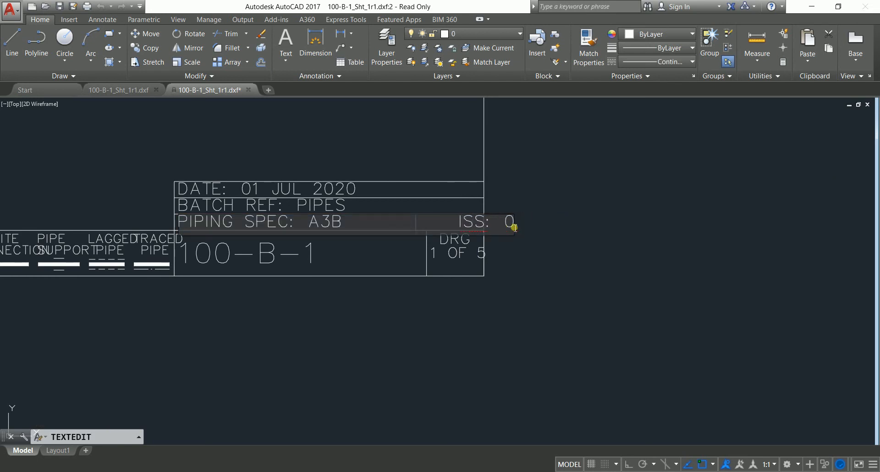
{"action": "key", "text": "BackSpace"}
{"action": "key", "text": "BackSpace"}
{"action": "left_click", "coordinate": [510, 223]}
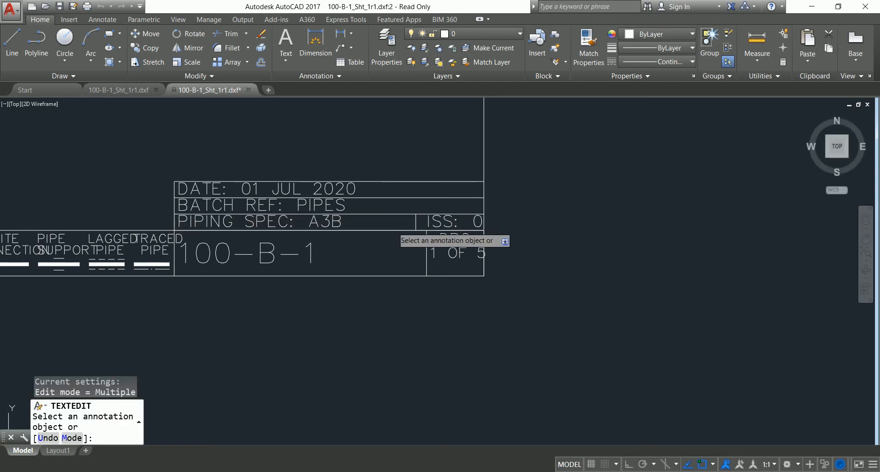
{"action": "key", "text": "Escape"}
Step: Zoom to the drawing extents and save it to the Desktop as 100-B-1_Sht_1r1.dwg in AutoCAD 2004/LT2004 Drawing format
{"action": "scroll", "coordinate": [392, 227], "scroll_direction": "down", "scroll_amount": 4}
{"action": "scroll", "coordinate": [436, 271], "scroll_direction": "up", "scroll_amount": 2}
{"action": "middle_click_drag", "start_coordinate": [436, 272], "coordinate": [484, 280]}
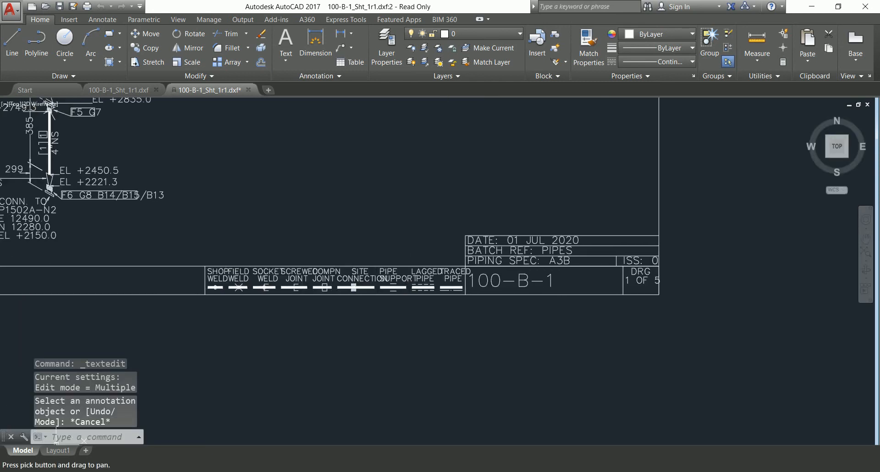
{"action": "type", "text": "z"}
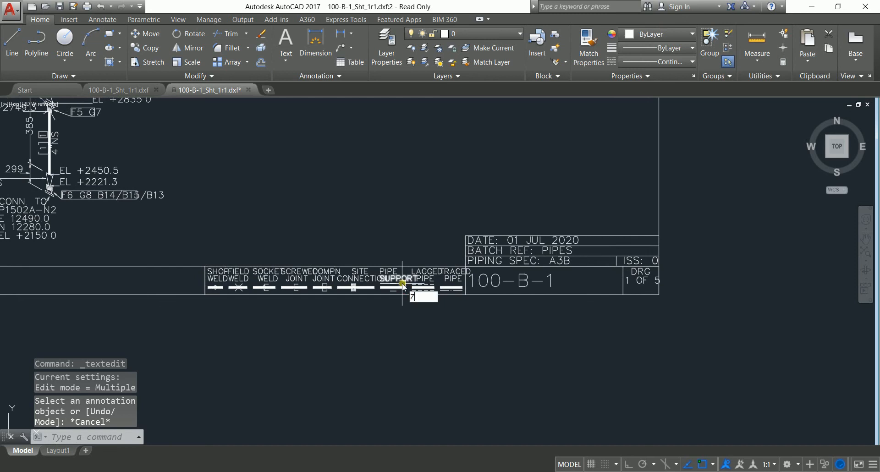
{"action": "key", "text": "Return"}
{"action": "type", "text": "e"}
{"action": "key", "text": "Return"}
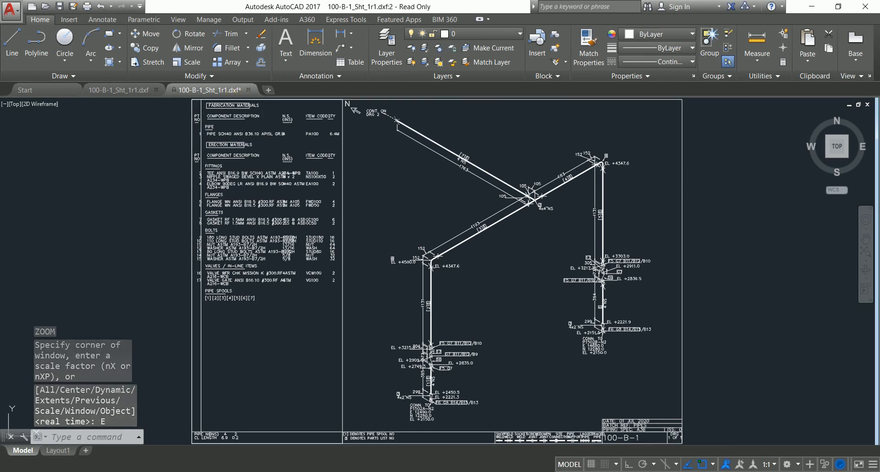
{"action": "key", "text": "ctrl+s"}
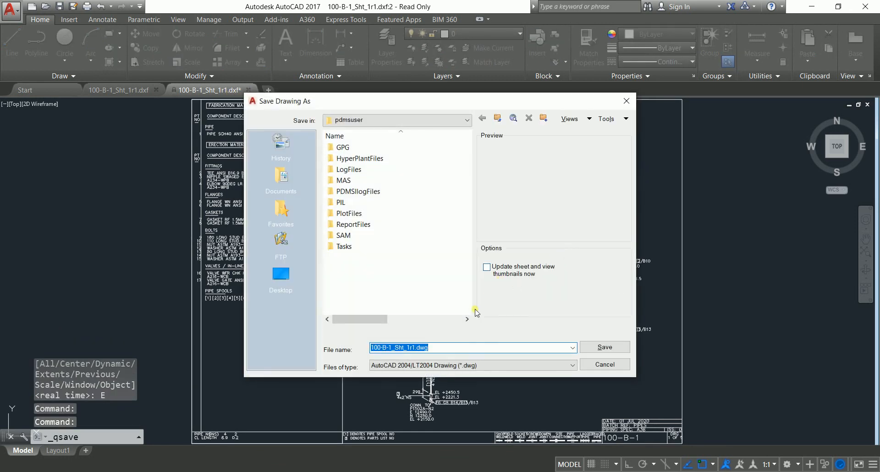
{"action": "left_click", "coordinate": [467, 366]}
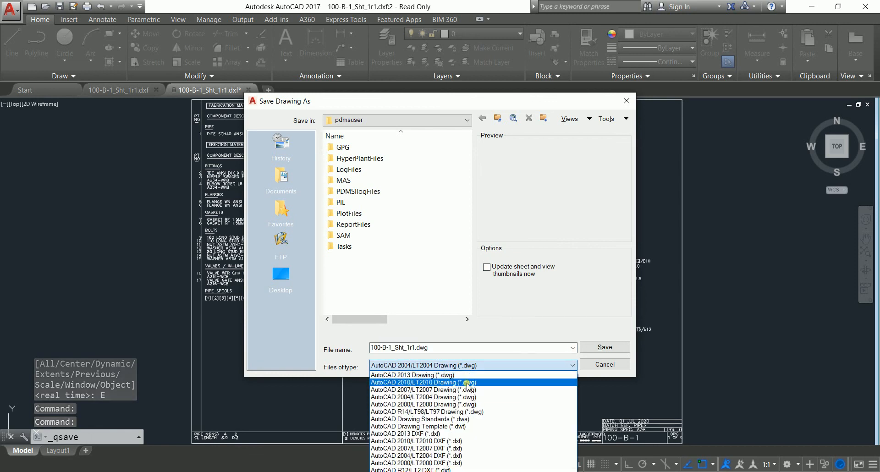
{"action": "left_click", "coordinate": [467, 398]}
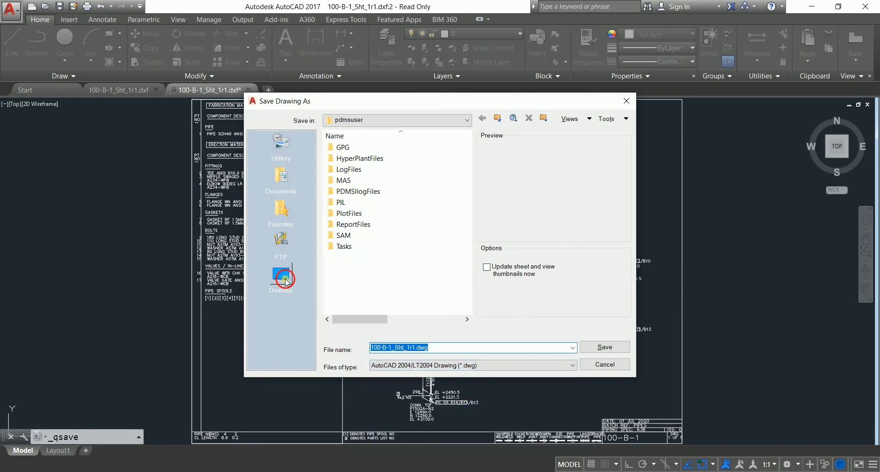
{"action": "left_click", "coordinate": [283, 278]}
{"action": "left_click", "coordinate": [618, 347]}
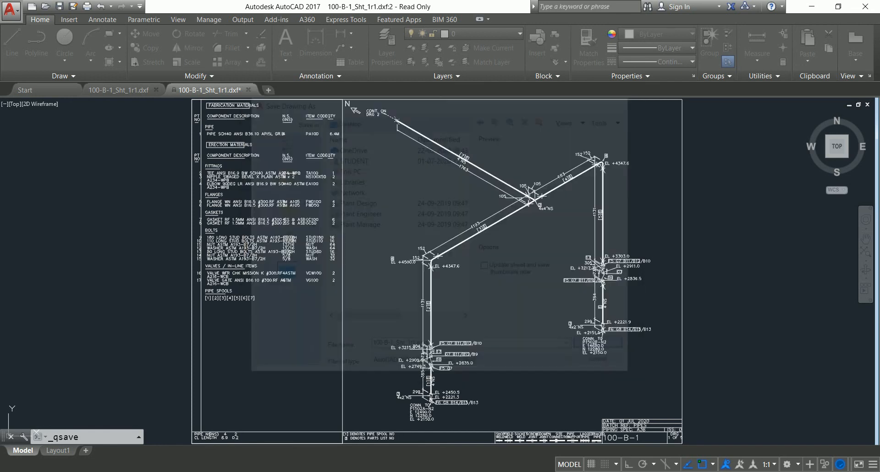
{"action": "key", "text": "ctrl+s"}
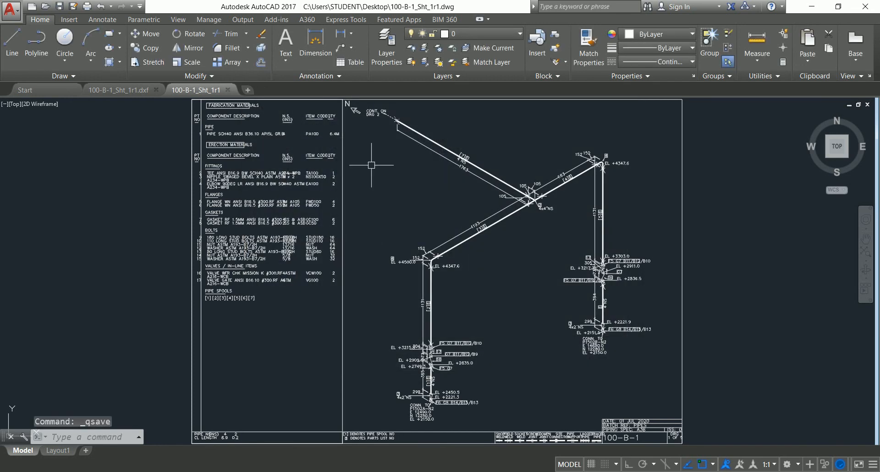
Step: Close both open 100-B-1_Sht_1r1 drawings and minimise the open windows to reach the desktop
{"action": "left_click", "coordinate": [228, 89]}
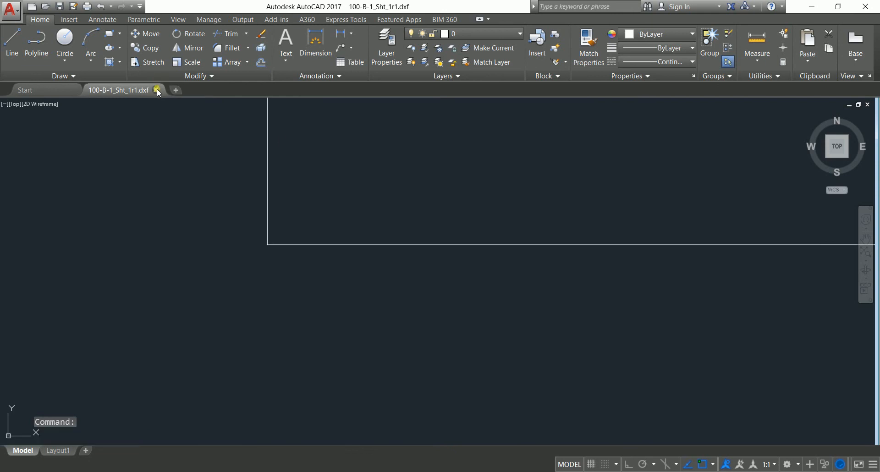
{"action": "left_click", "coordinate": [157, 90]}
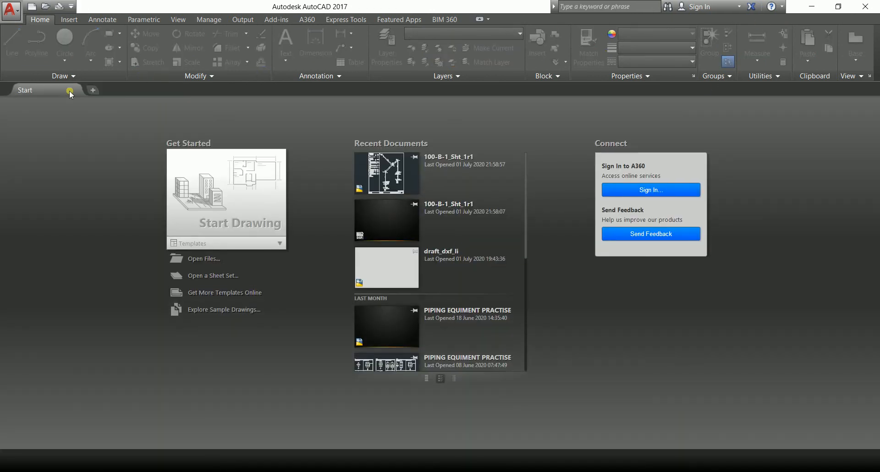
{"action": "left_click", "coordinate": [816, 8]}
{"action": "left_click", "coordinate": [816, 9]}
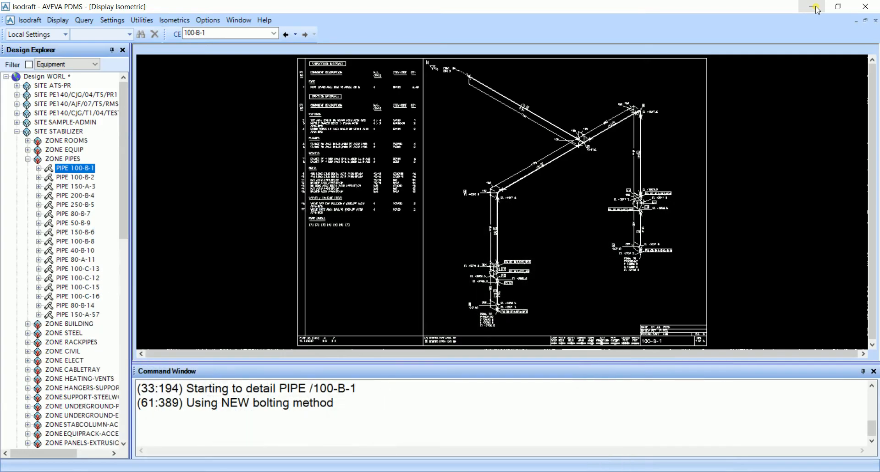
{"action": "left_click", "coordinate": [816, 7]}
{"action": "left_click", "coordinate": [816, 8]}
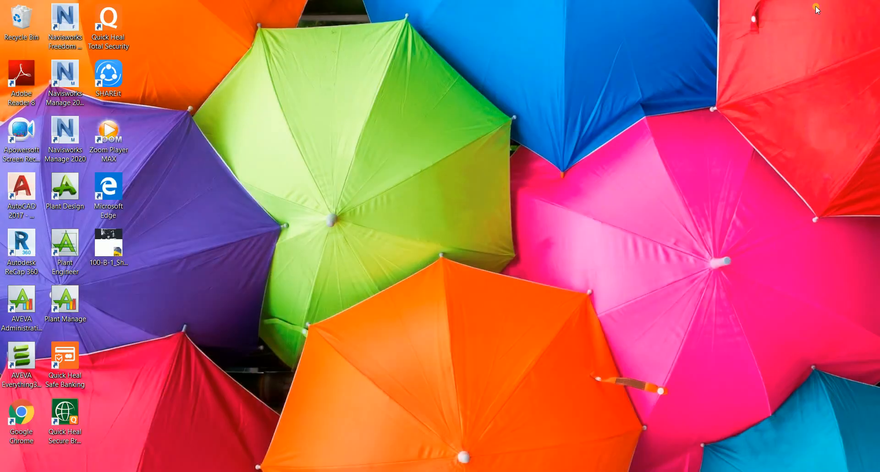
Step: Open the saved 100-B-1_Sht_1r1 drawing from the desktop and inspect the pipe line segments at the elbow near EL +4347.6
{"action": "double_click", "coordinate": [109, 243]}
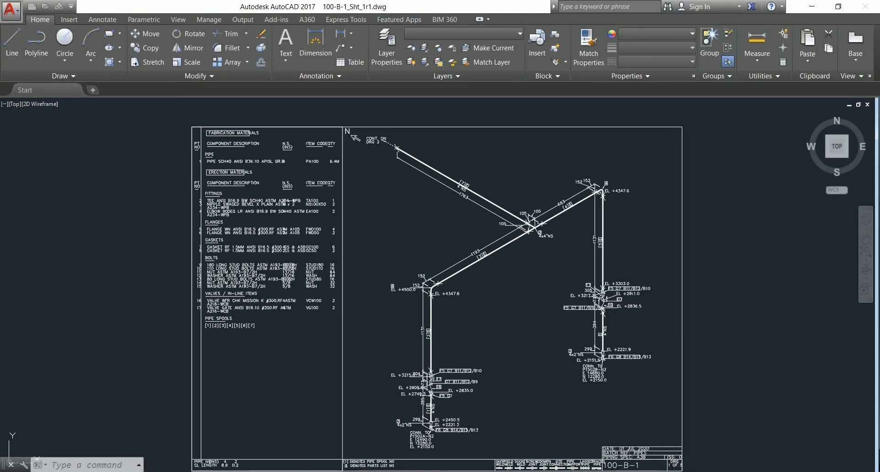
{"action": "scroll", "coordinate": [350, 233], "scroll_direction": "up", "scroll_amount": 8}
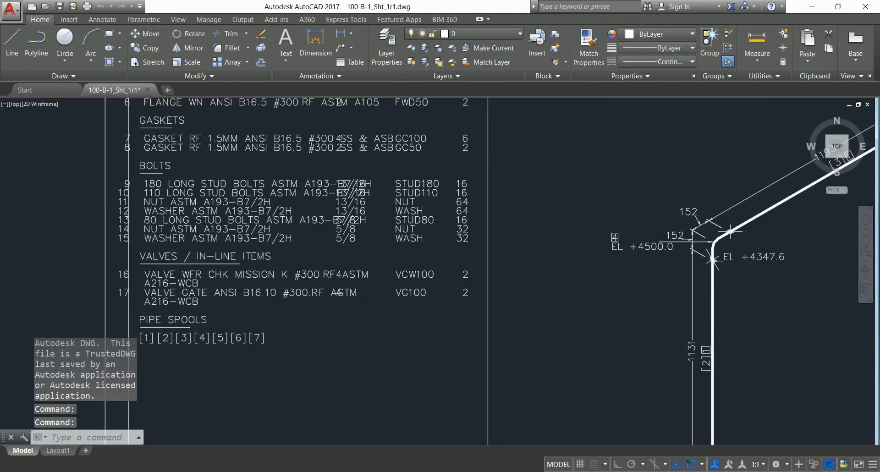
{"action": "scroll", "coordinate": [350, 233], "scroll_direction": "down", "scroll_amount": 5}
{"action": "middle_click_drag", "start_coordinate": [729, 237], "coordinate": [324, 238]}
{"action": "middle_click_drag", "start_coordinate": [497, 242], "coordinate": [391, 249]}
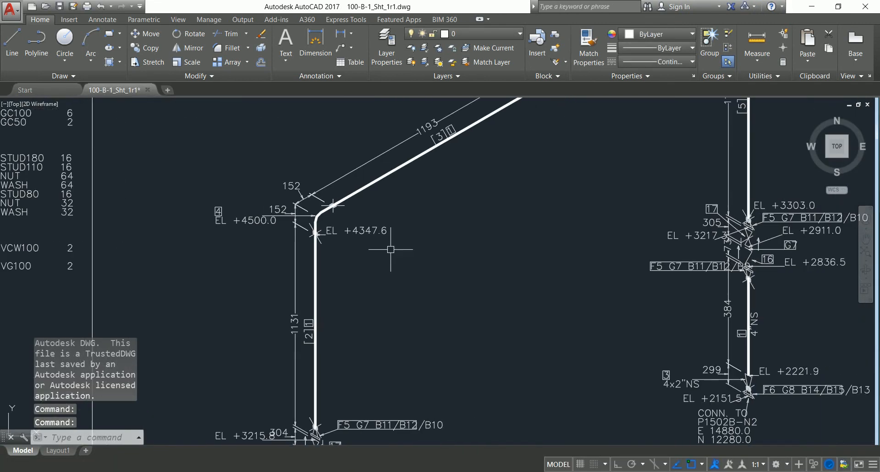
{"action": "scroll", "coordinate": [331, 200], "scroll_direction": "up", "scroll_amount": 7}
{"action": "scroll", "coordinate": [349, 203], "scroll_direction": "up", "scroll_amount": 2}
{"action": "left_click", "coordinate": [347, 217]}
{"action": "left_click", "coordinate": [319, 198]}
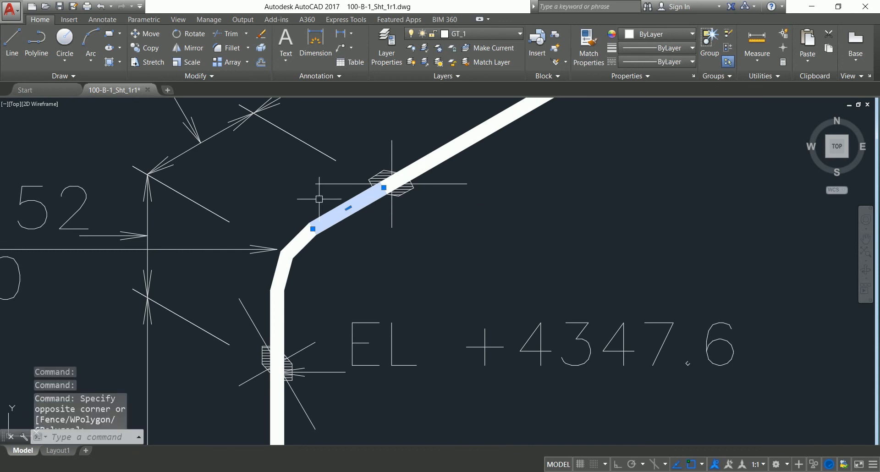
{"action": "scroll", "coordinate": [373, 192], "scroll_direction": "down", "scroll_amount": 6}
{"action": "scroll", "coordinate": [389, 257], "scroll_direction": "down", "scroll_amount": 3}
{"action": "key", "text": "Escape"}
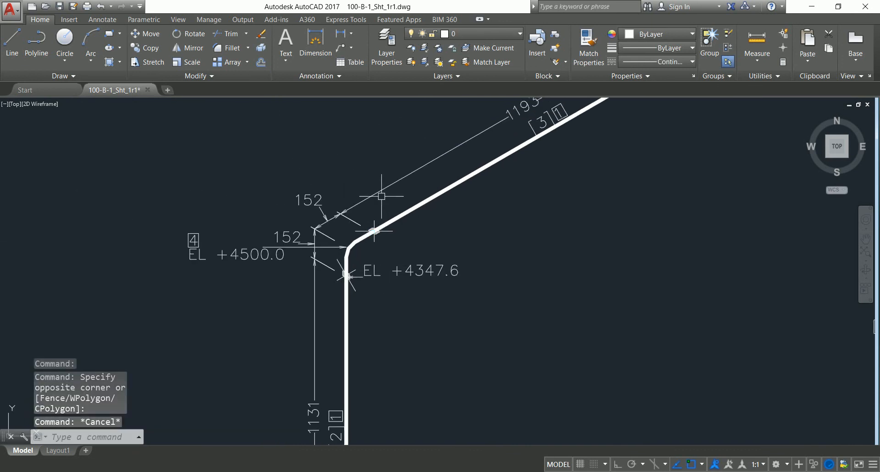
Step: Change the length text beside pipe spool [3] to 1195 and end text editing
{"action": "scroll", "coordinate": [381, 196], "scroll_direction": "down", "scroll_amount": 3}
{"action": "middle_click_drag", "start_coordinate": [483, 206], "coordinate": [421, 259]}
{"action": "scroll", "coordinate": [371, 199], "scroll_direction": "up", "scroll_amount": 4}
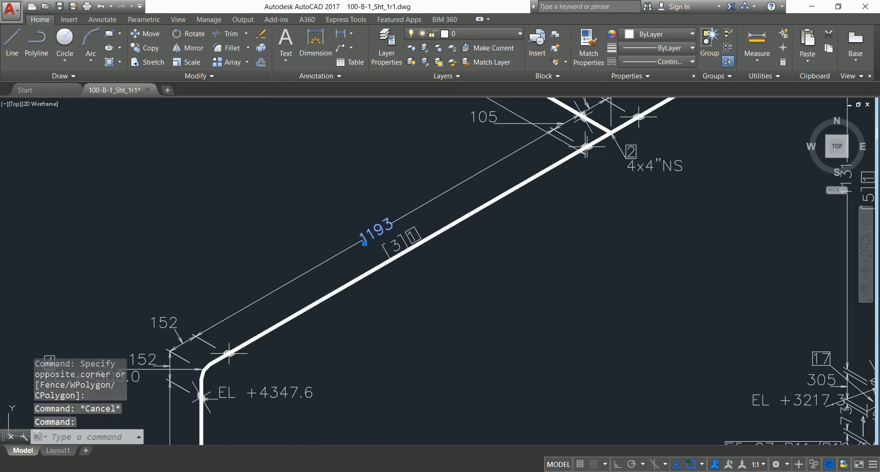
{"action": "double_click", "coordinate": [375, 222]}
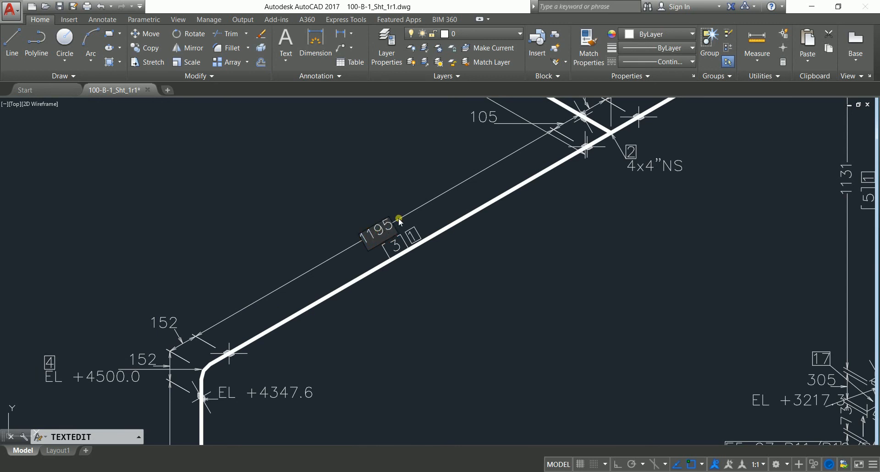
{"action": "left_click", "coordinate": [477, 275]}
{"action": "key", "text": "Escape"}
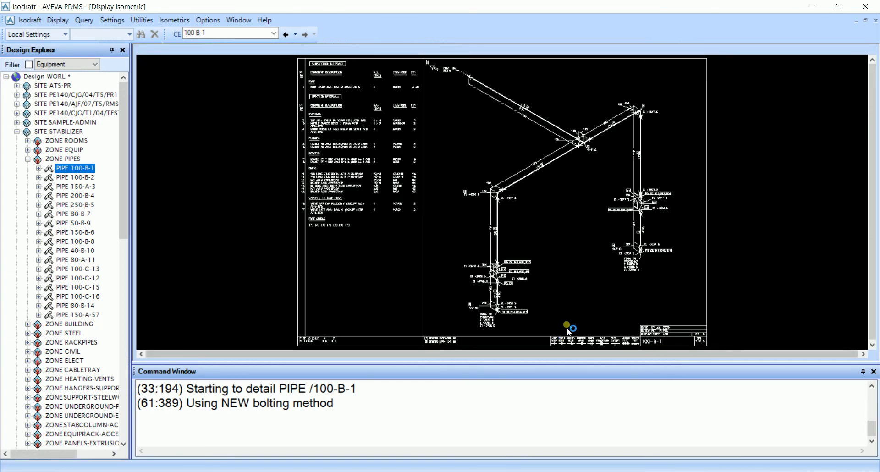
Step: Switch to PDMS Isodraft and examine the title block of the displayed 100-B-1 isometric
{"action": "middle_click_drag", "start_coordinate": [566, 309], "coordinate": [786, 373]}
{"action": "middle_click_drag", "start_coordinate": [610, 215], "coordinate": [858, 342]}
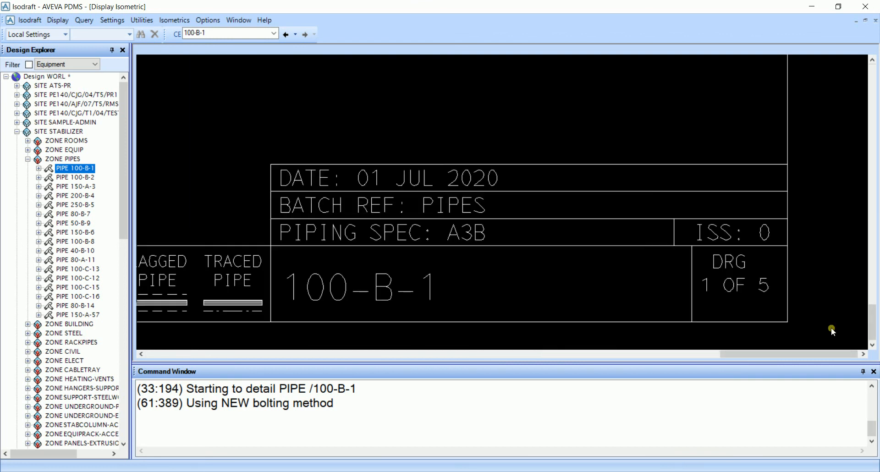
{"action": "scroll", "coordinate": [650, 238], "scroll_direction": "down", "scroll_amount": 4}
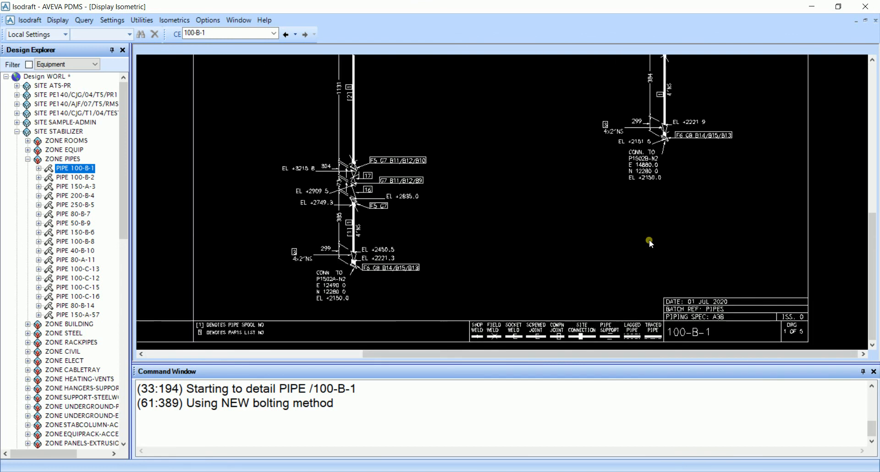
{"action": "scroll", "coordinate": [649, 240], "scroll_direction": "down", "scroll_amount": 3}
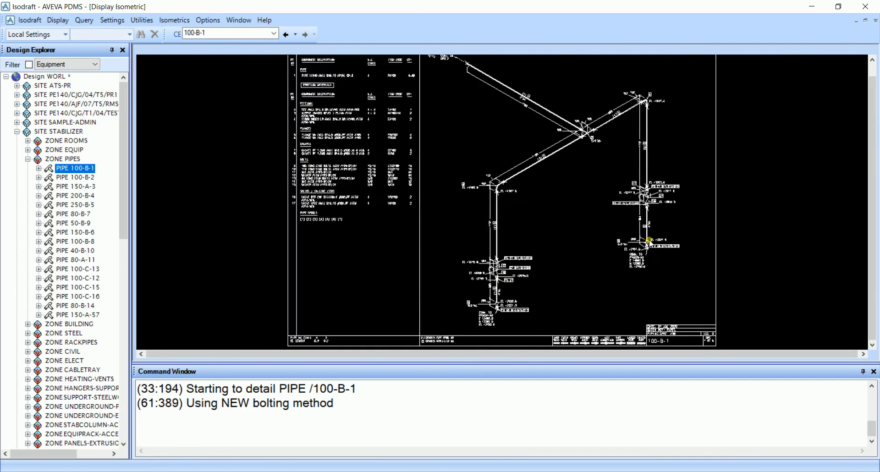